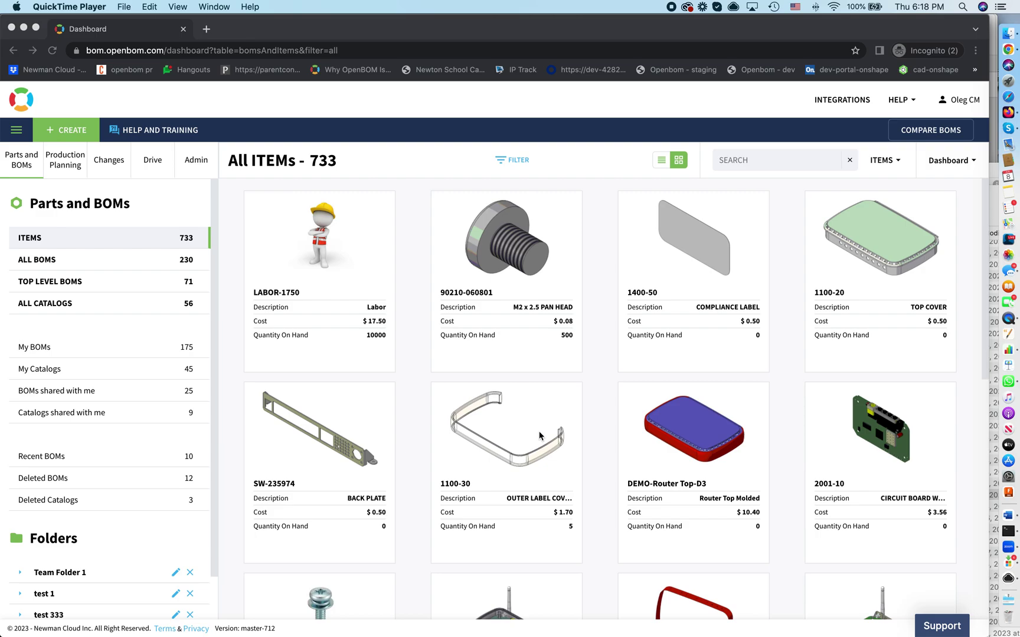
Step: Scroll the All Items grid and select the DEMO-Wireless Router-D3 card to show its details
{"action": "scroll", "coordinate": [539, 436], "scroll_direction": "down", "scroll_amount": 5}
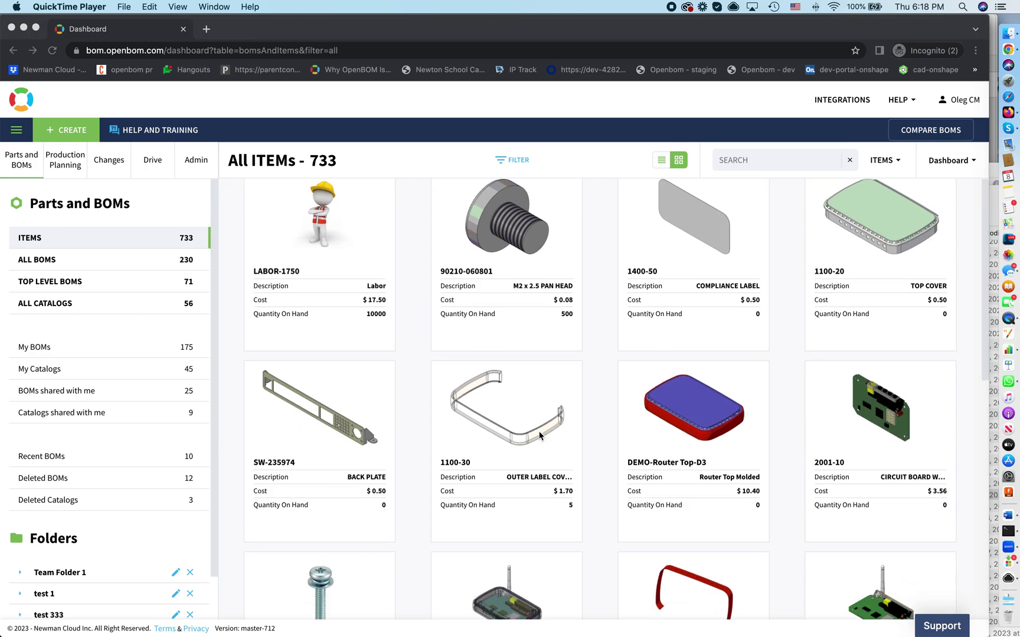
{"action": "left_click", "coordinate": [536, 443]}
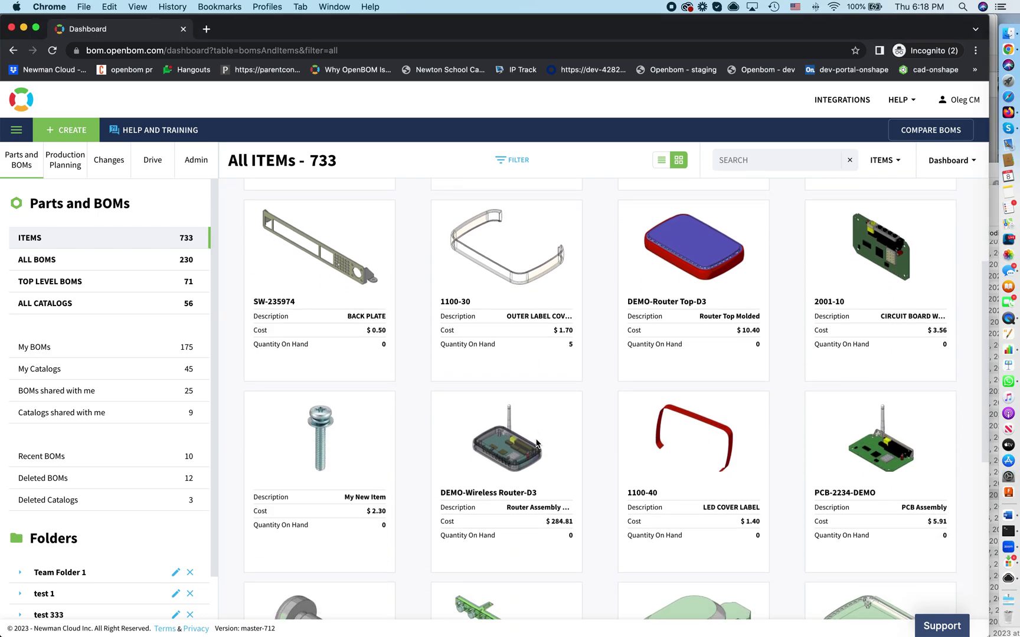
{"action": "left_click", "coordinate": [536, 443]}
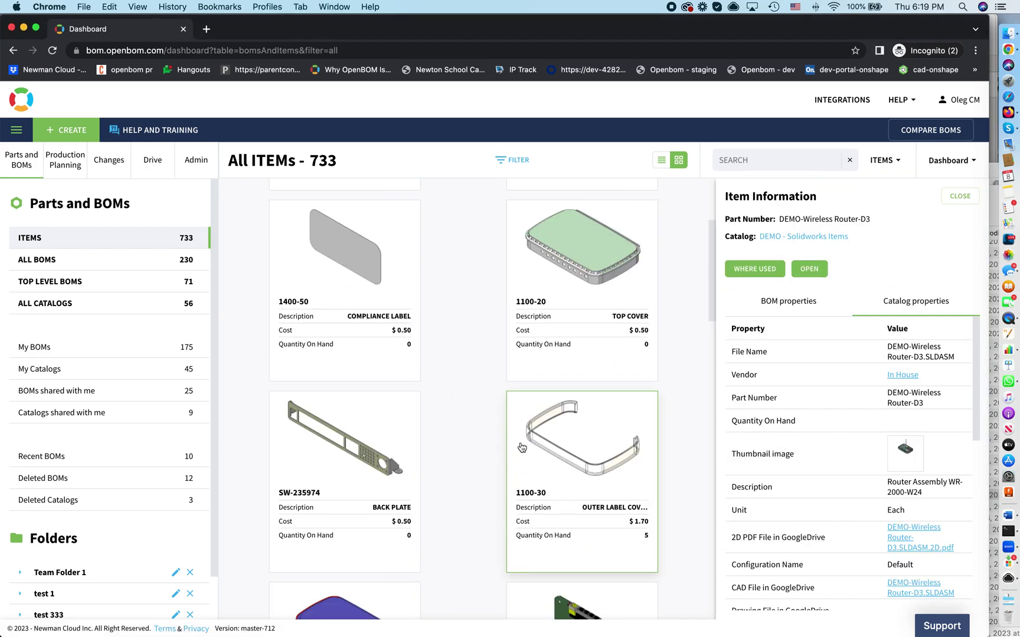
{"action": "scroll", "coordinate": [521, 446], "scroll_direction": "down", "scroll_amount": 5}
{"action": "key", "text": "super+minus"}
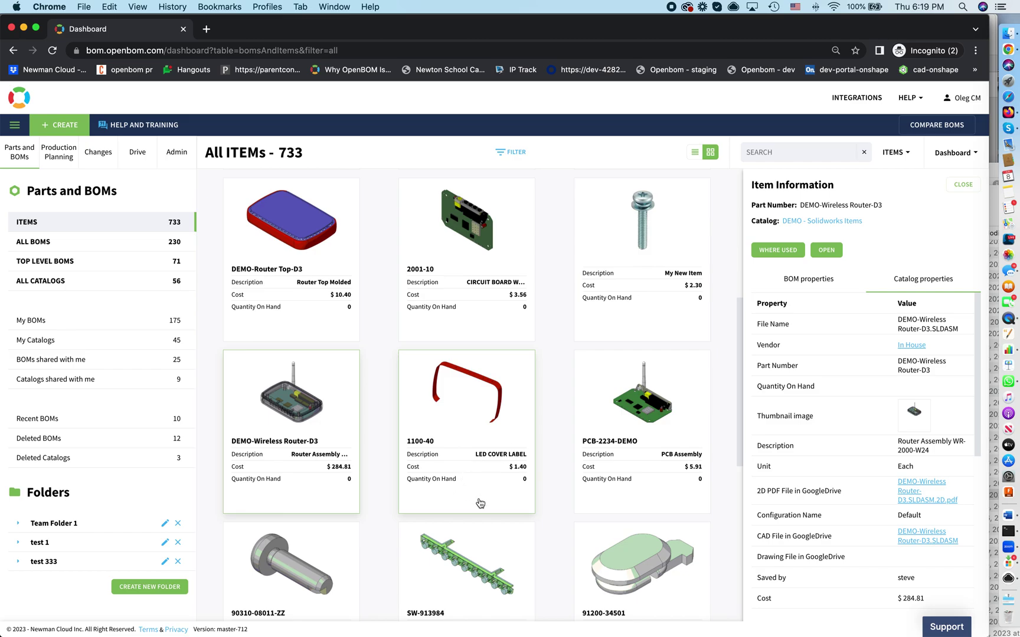
{"action": "left_click", "coordinate": [331, 423]}
Step: Open the router's BOM in a new tab and switch it to a multi-level view
{"action": "left_click", "coordinate": [826, 250]}
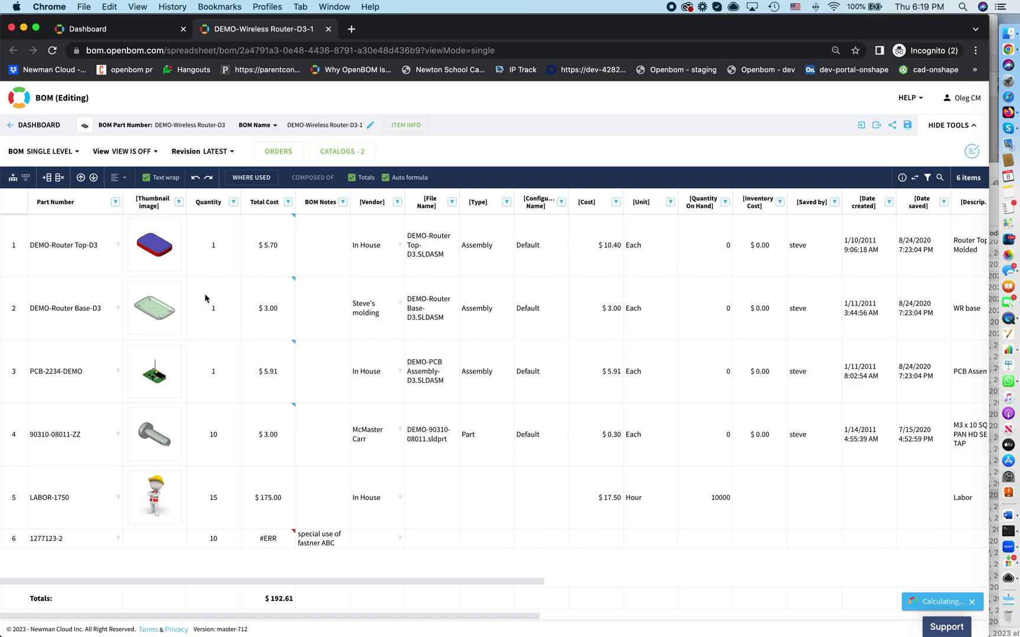
{"action": "left_click", "coordinate": [72, 267]}
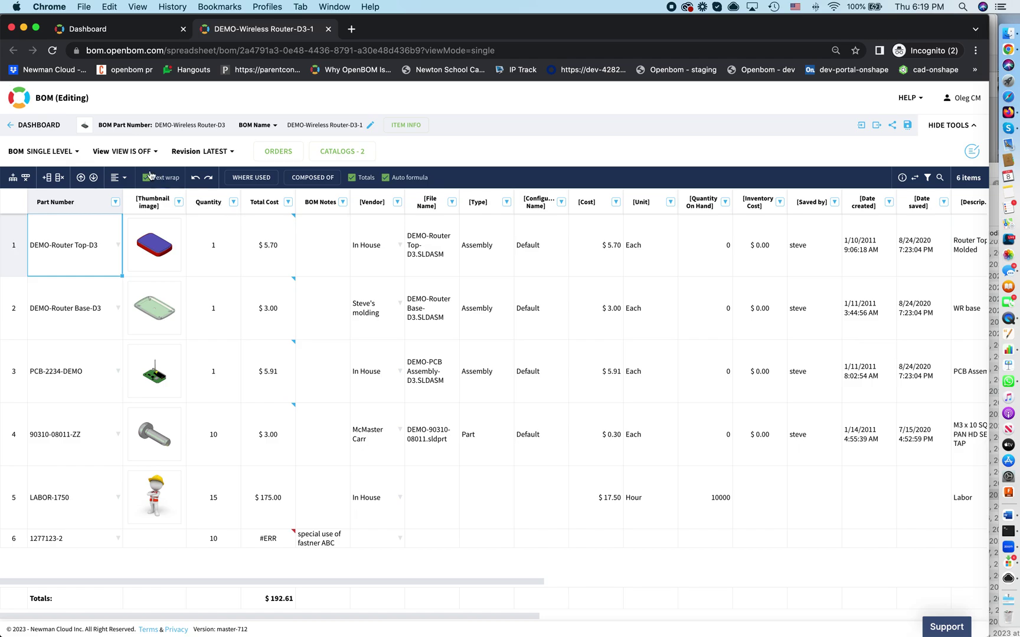
{"action": "left_click", "coordinate": [59, 152]}
{"action": "left_click", "coordinate": [53, 198]}
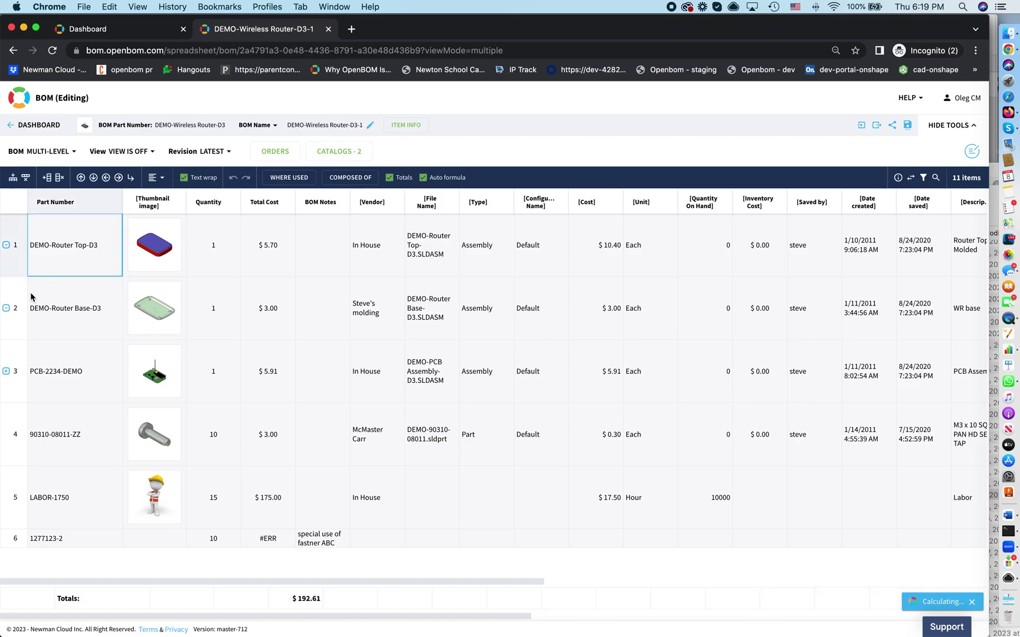
Step: Select part SW-913984 and show its item details at normal page size
{"action": "scroll", "coordinate": [257, 405], "scroll_direction": "down", "scroll_amount": 3}
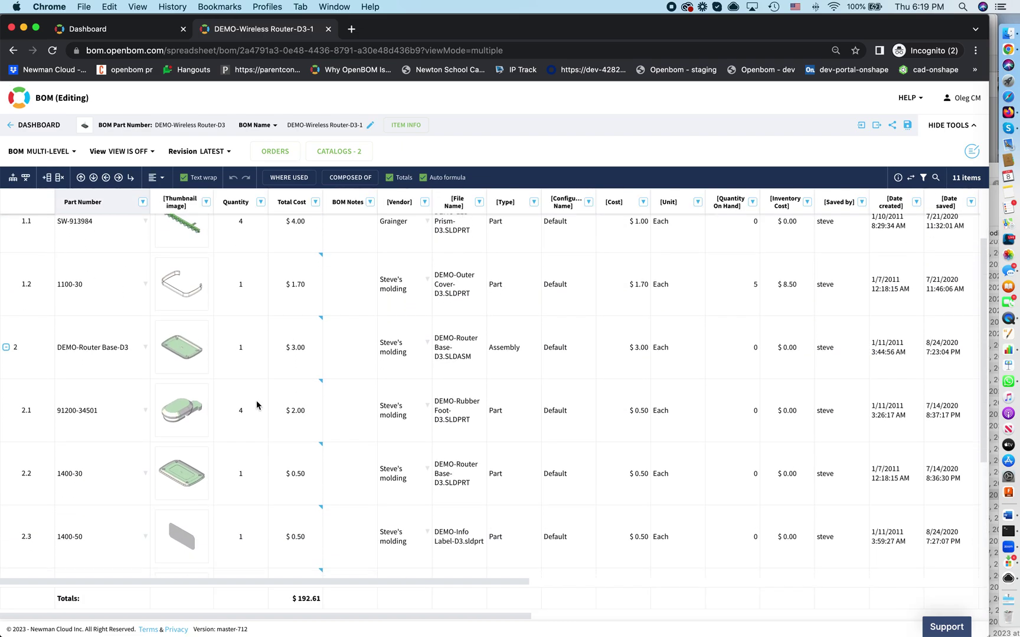
{"action": "scroll", "coordinate": [257, 405], "scroll_direction": "down", "scroll_amount": 1}
{"action": "scroll", "coordinate": [257, 405], "scroll_direction": "up", "scroll_amount": 3}
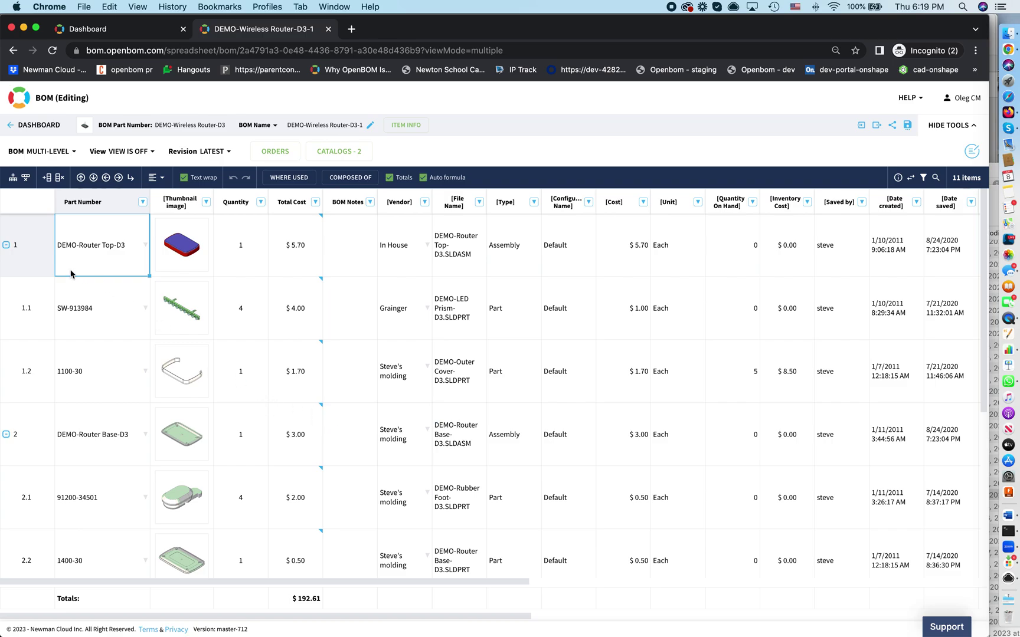
{"action": "left_click", "coordinate": [27, 301]}
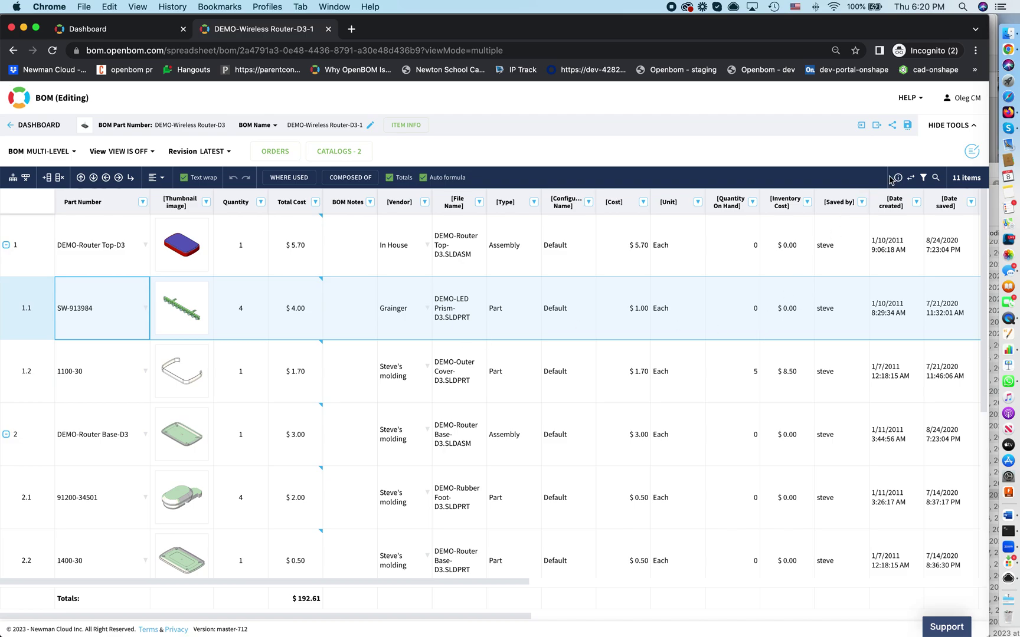
{"action": "key", "text": "super+0"}
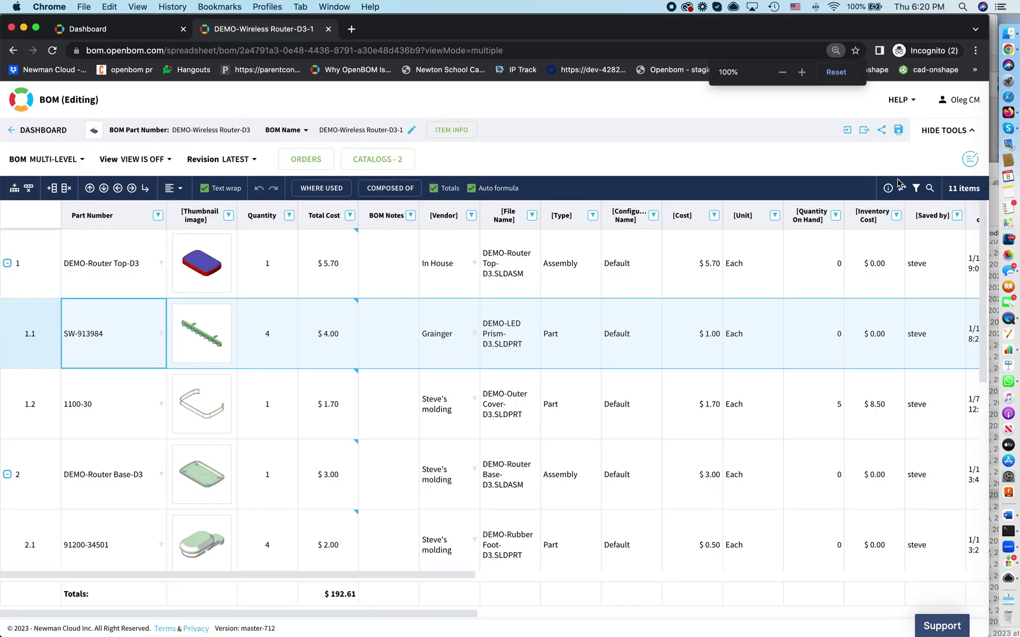
{"action": "left_click", "coordinate": [889, 189]}
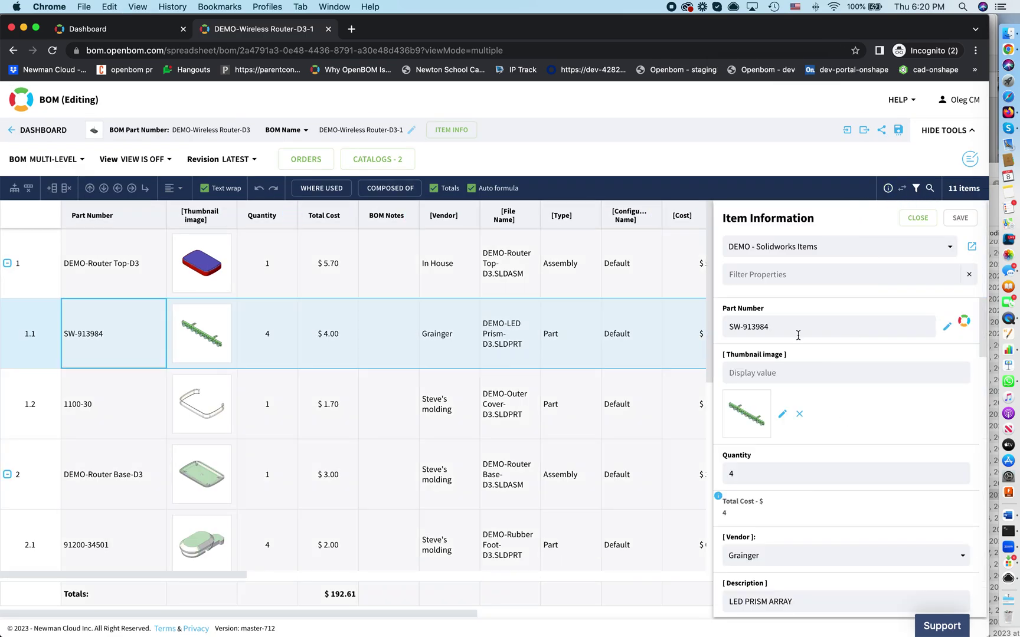
{"action": "left_click", "coordinate": [972, 246]}
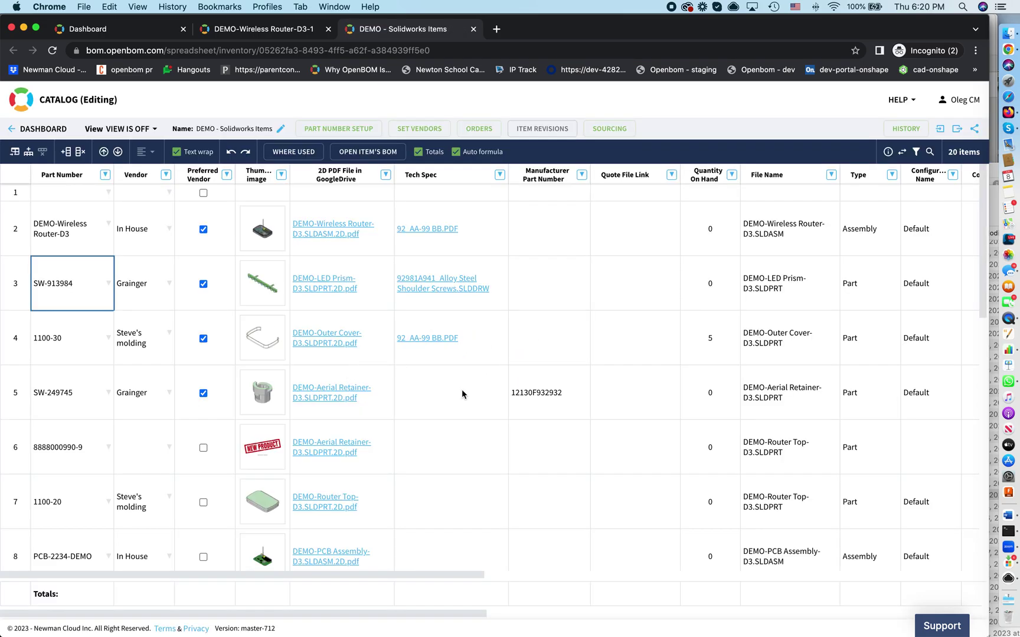
{"action": "left_click", "coordinate": [710, 228]}
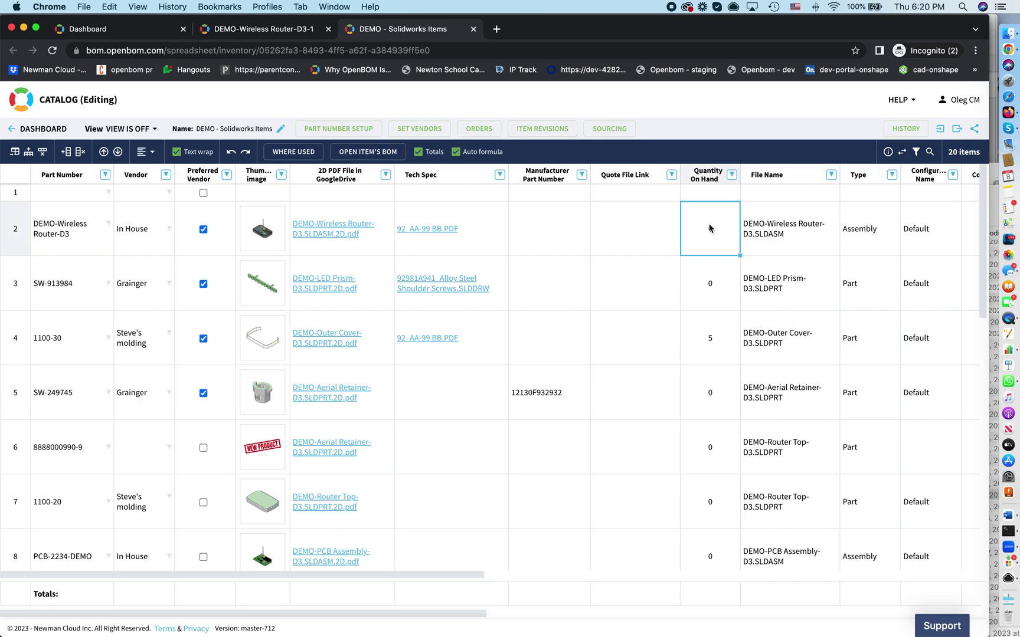
{"action": "scroll", "coordinate": [690, 479], "scroll_direction": "down", "scroll_amount": 3}
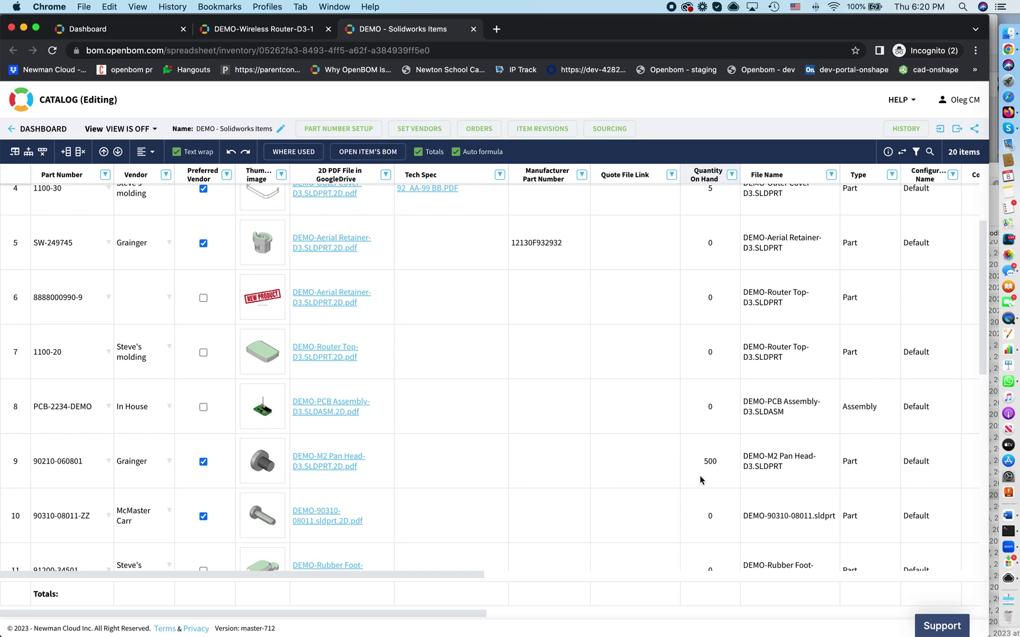
{"action": "left_click", "coordinate": [705, 472]}
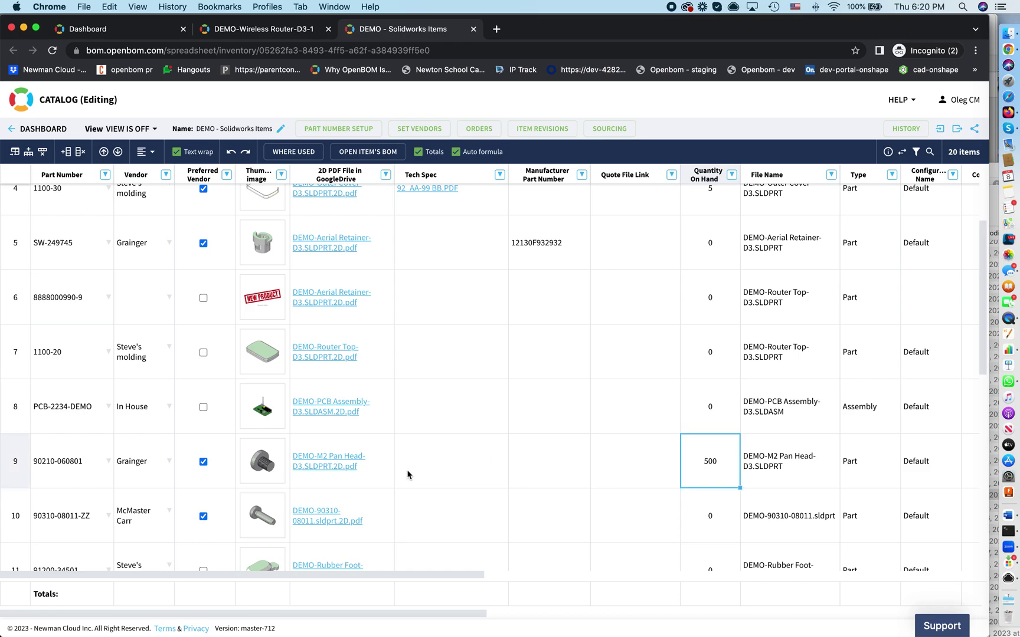
{"action": "scroll", "coordinate": [719, 473], "scroll_direction": "down", "scroll_amount": 1}
{"action": "scroll", "coordinate": [719, 473], "scroll_direction": "down", "scroll_amount": 5}
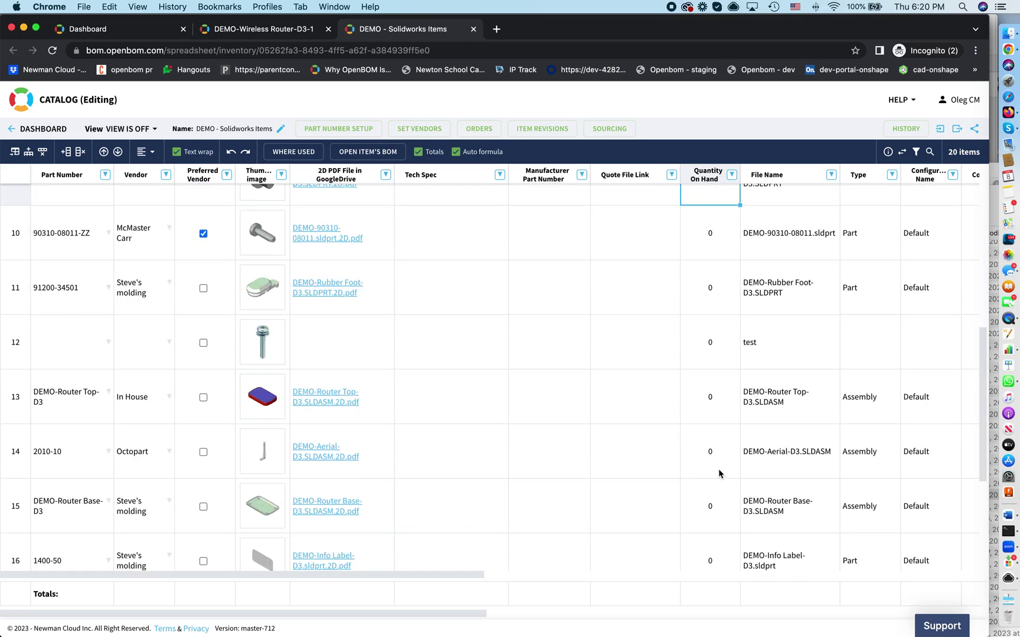
{"action": "scroll", "coordinate": [718, 473], "scroll_direction": "up", "scroll_amount": 10}
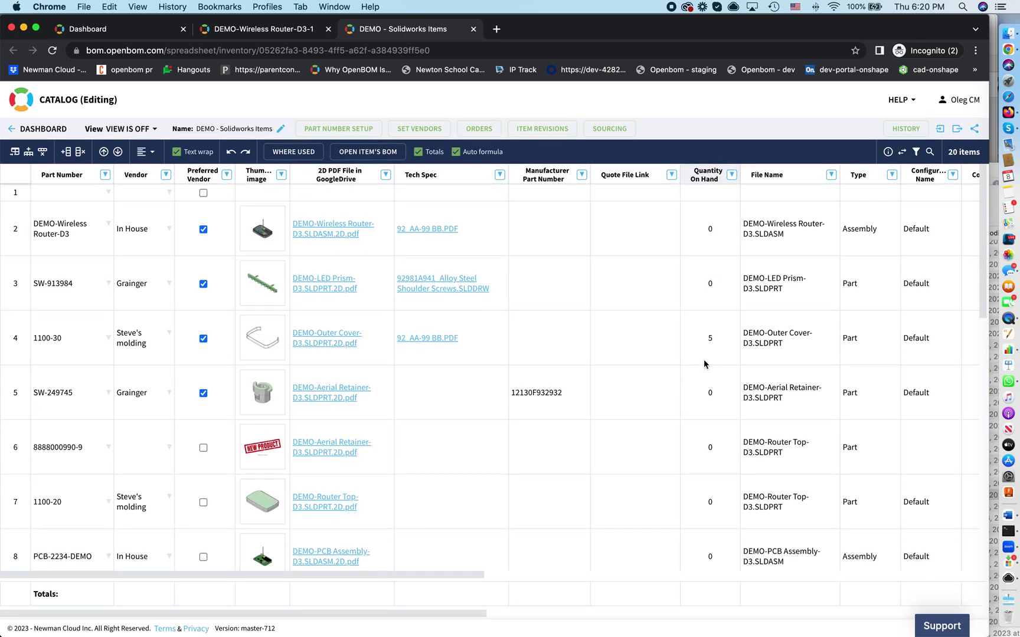
{"action": "left_click", "coordinate": [718, 355]}
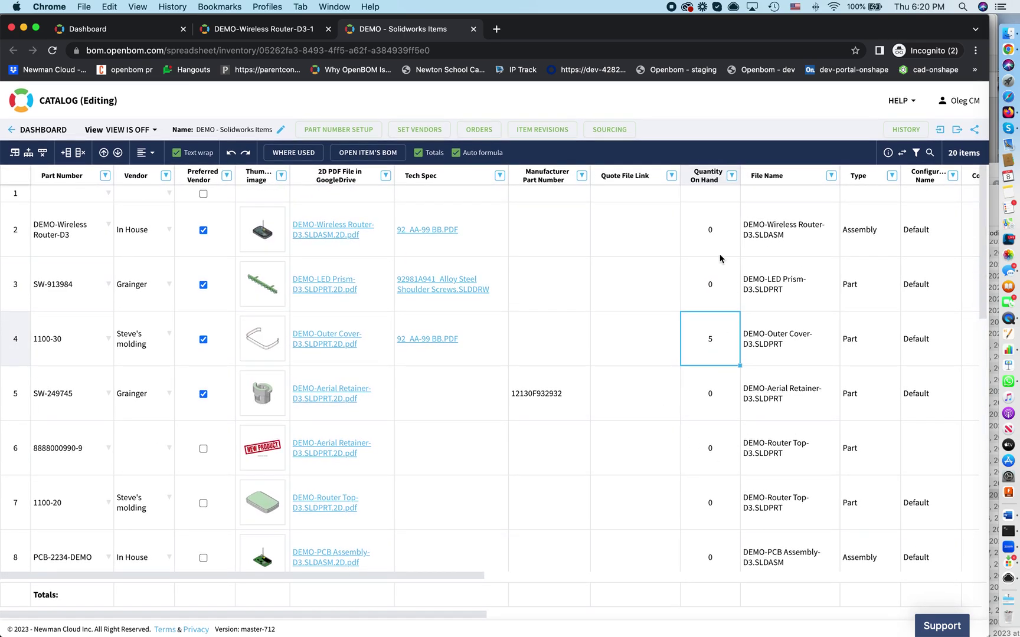
Step: Return to the router BOM and close the SW-913984 part details
{"action": "left_click", "coordinate": [252, 36]}
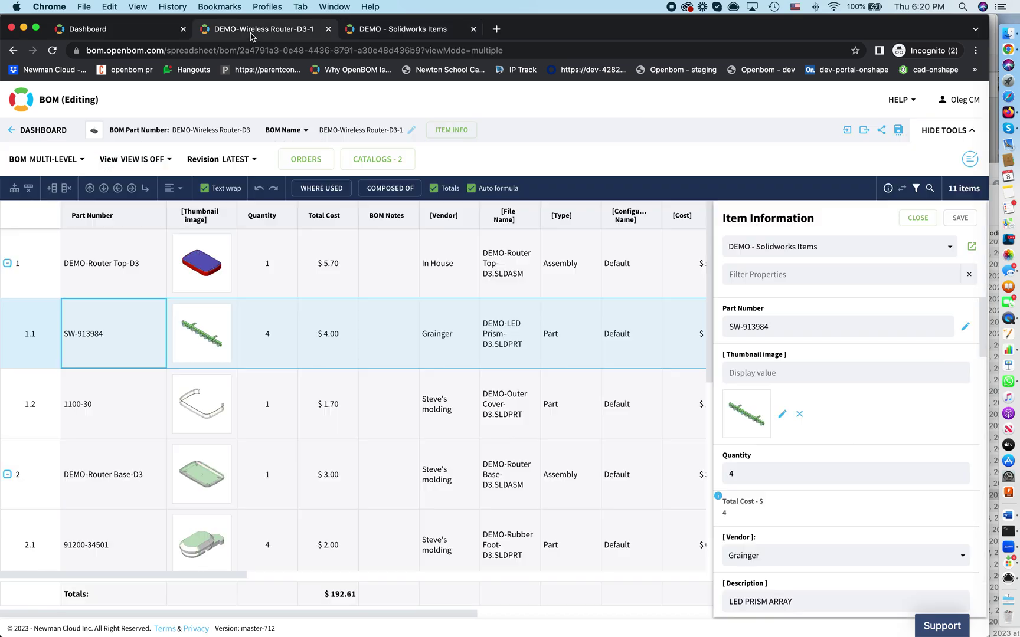
{"action": "left_click", "coordinate": [926, 221]}
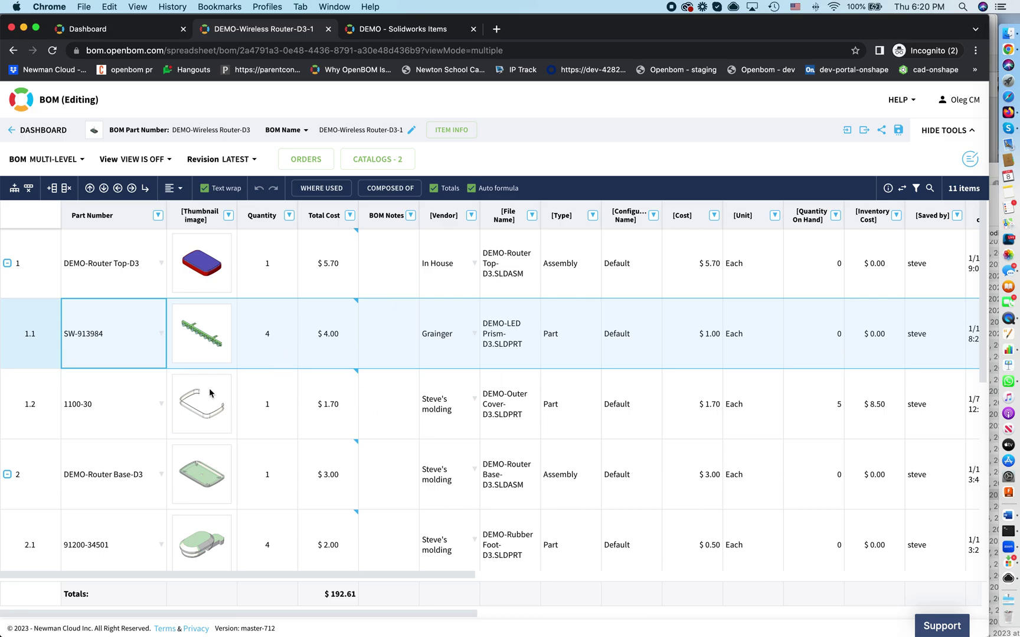
{"action": "mouse_move", "coordinate": [303, 434]}
Step: Review SW-249745's vendor sourcing, note row 5's zero stock, and return to the router BOM
{"action": "left_click", "coordinate": [376, 33]}
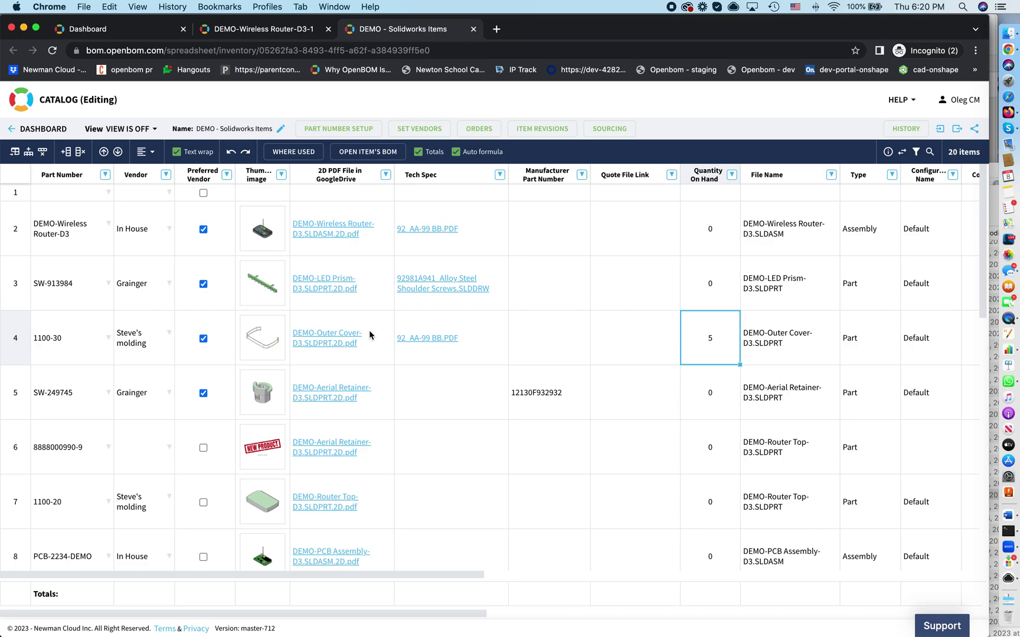
{"action": "left_click", "coordinate": [152, 393]}
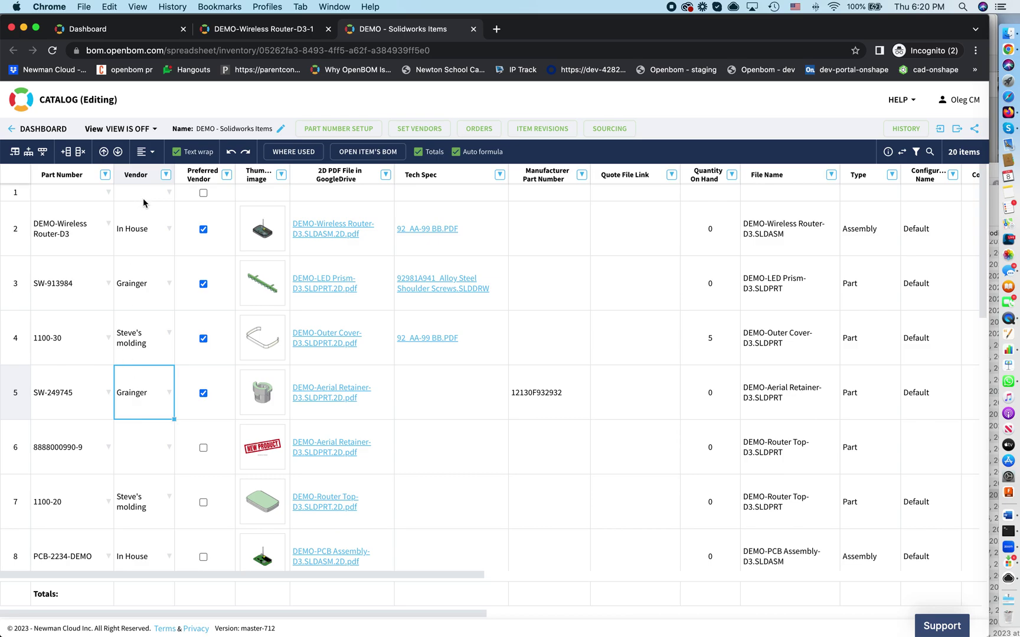
{"action": "left_click", "coordinate": [83, 394]}
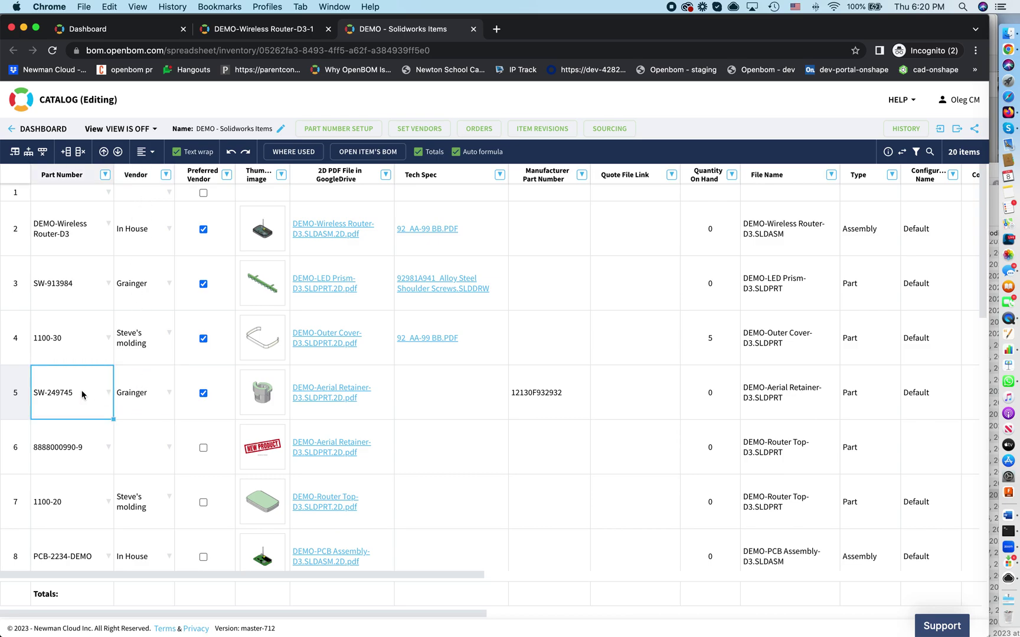
{"action": "left_click", "coordinate": [133, 397]}
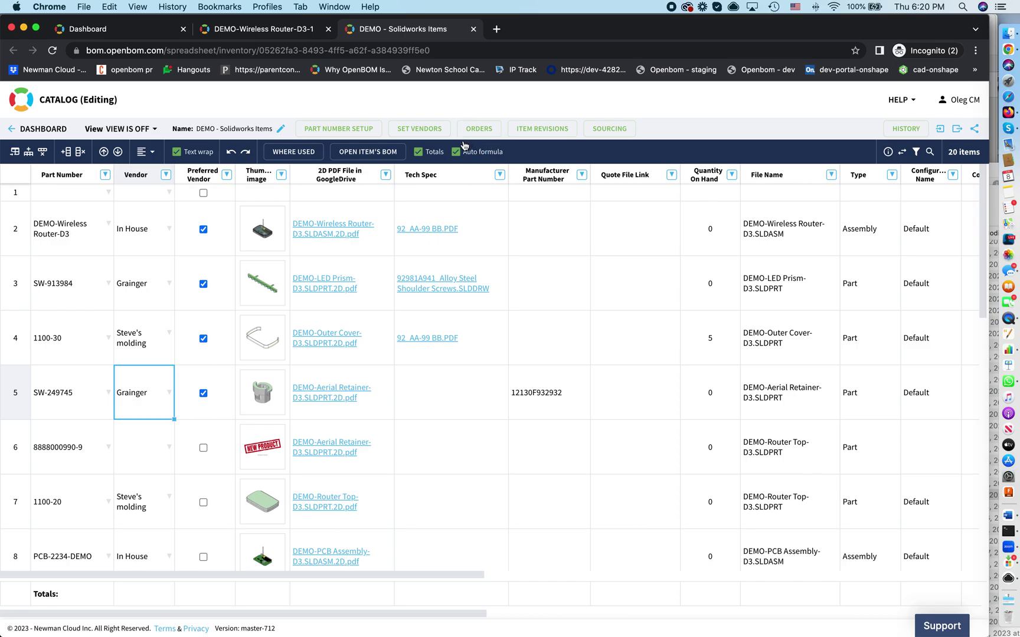
{"action": "left_click", "coordinate": [542, 129]}
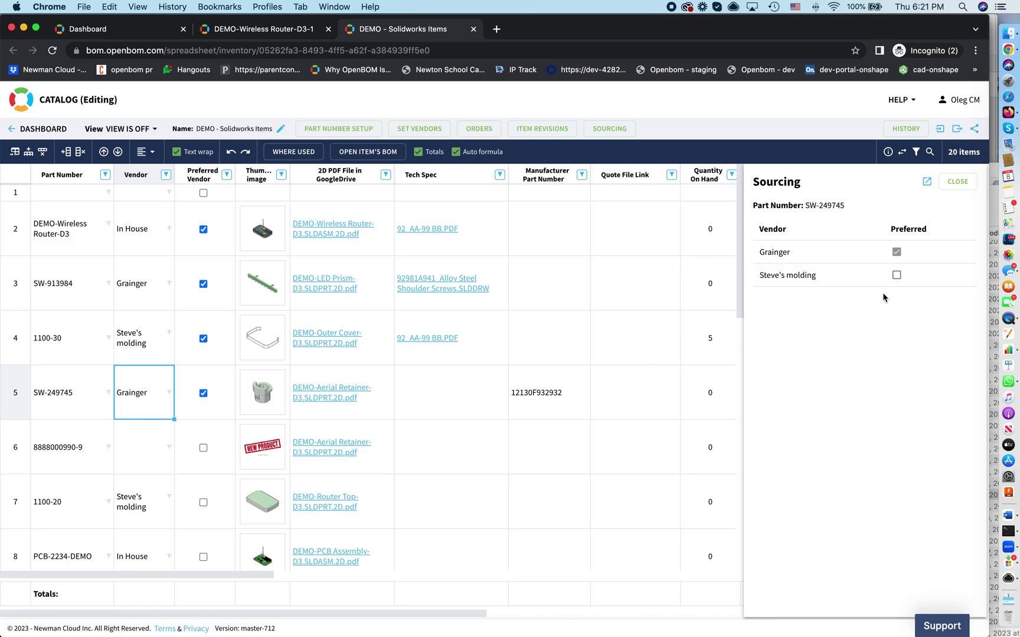
{"action": "left_click", "coordinate": [957, 181]}
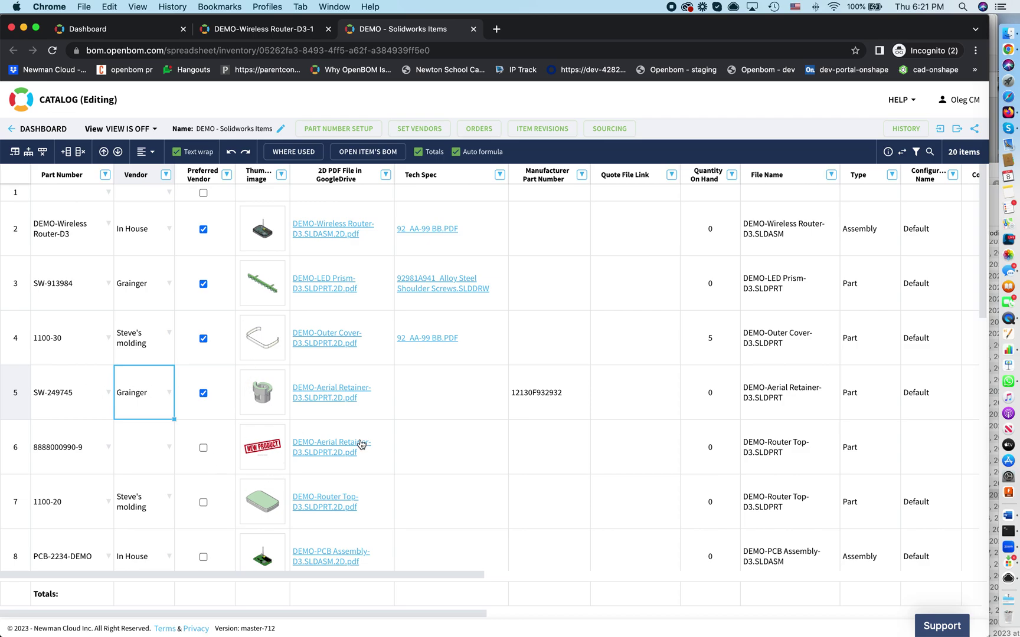
{"action": "left_click", "coordinate": [711, 417]}
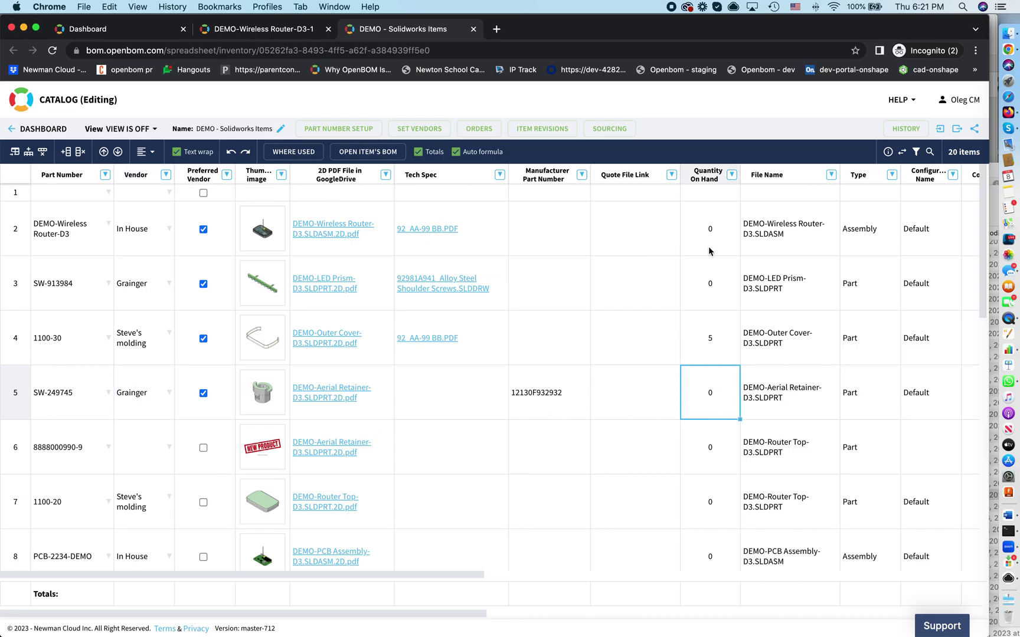
{"action": "left_click", "coordinate": [258, 31]}
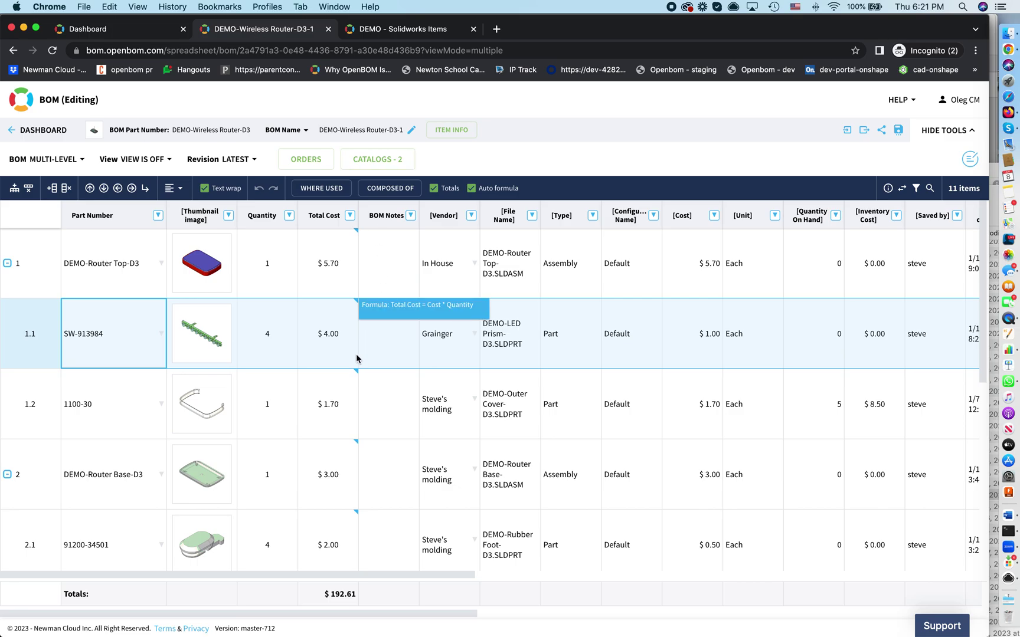
Step: Show the BOM's orders list, starting and then cancelling a new order
{"action": "left_click", "coordinate": [306, 160]}
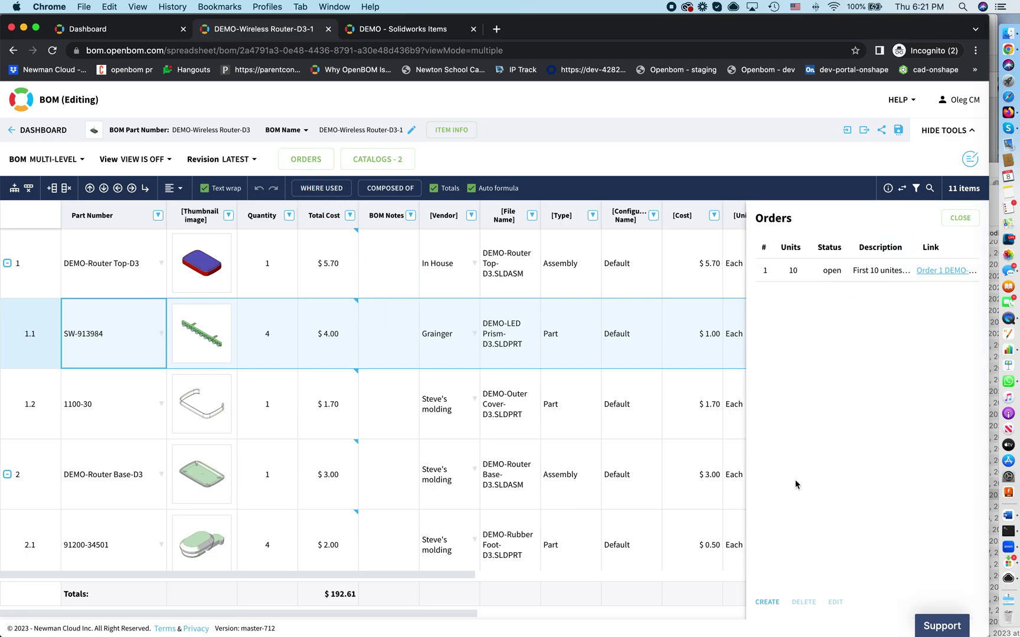
{"action": "left_click", "coordinate": [767, 601]}
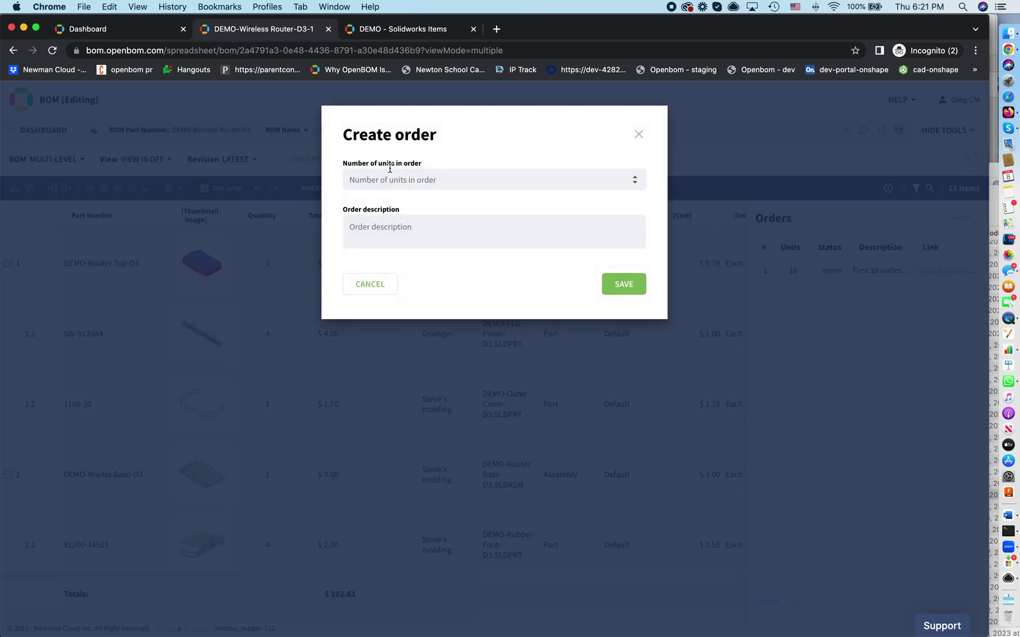
{"action": "left_click", "coordinate": [642, 138]}
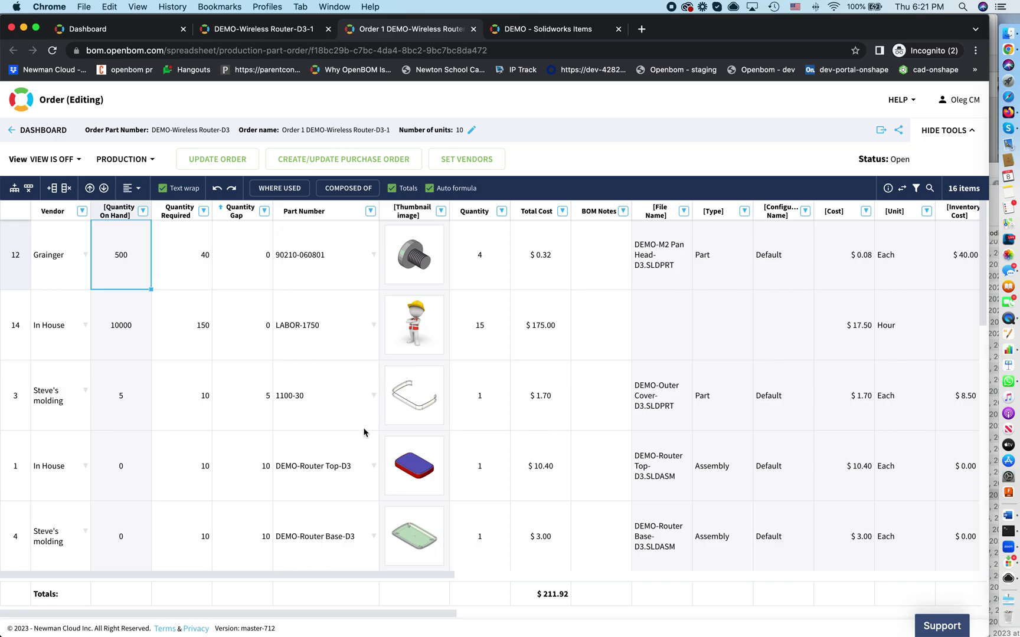
{"action": "scroll", "coordinate": [364, 432], "scroll_direction": "down", "scroll_amount": 1}
{"action": "scroll", "coordinate": [364, 433], "scroll_direction": "up", "scroll_amount": 1}
{"action": "left_click", "coordinate": [180, 272]}
{"action": "left_click", "coordinate": [124, 263]}
{"action": "left_click", "coordinate": [192, 255]}
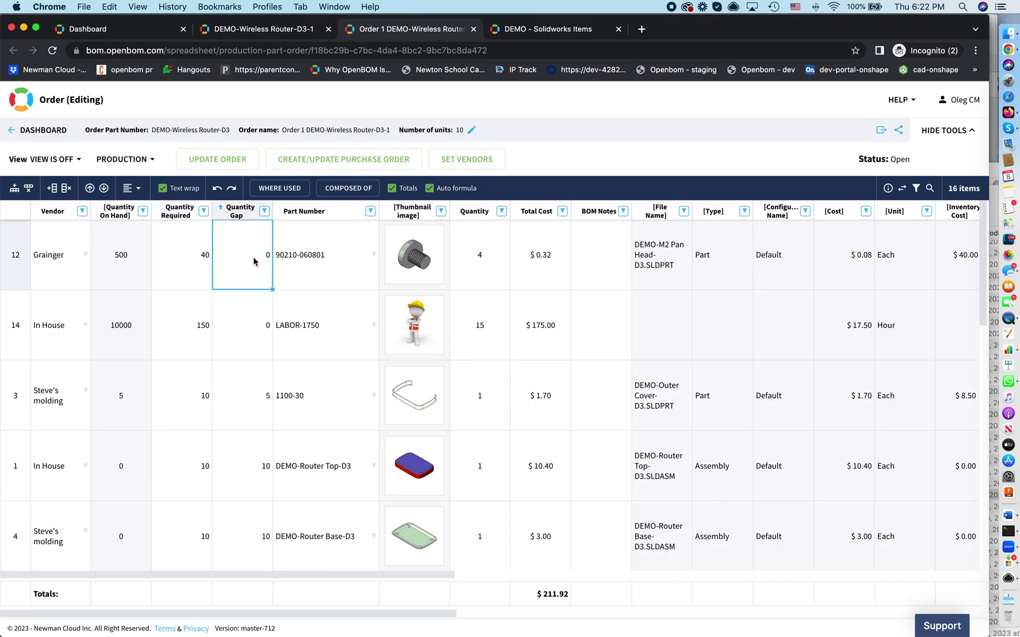
{"action": "left_click", "coordinate": [129, 265]}
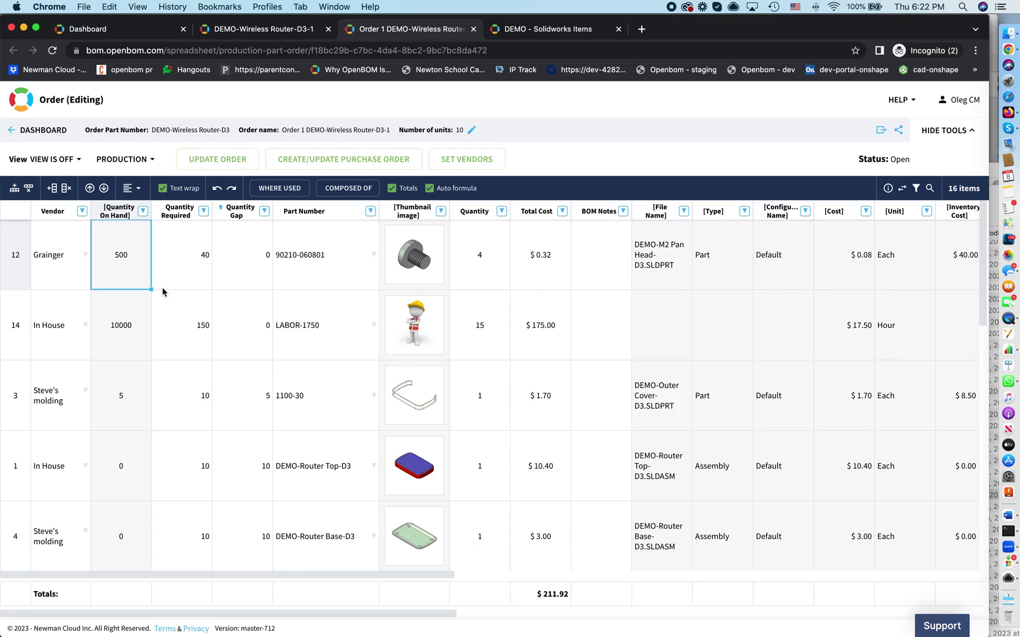
{"action": "left_click", "coordinate": [406, 407]}
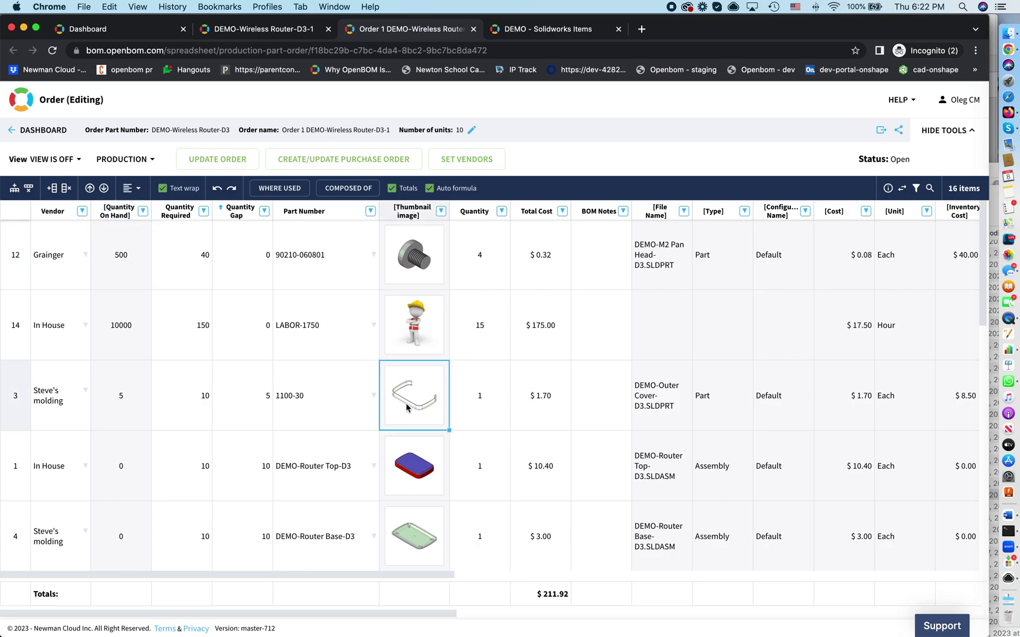
{"action": "left_click", "coordinate": [133, 382]}
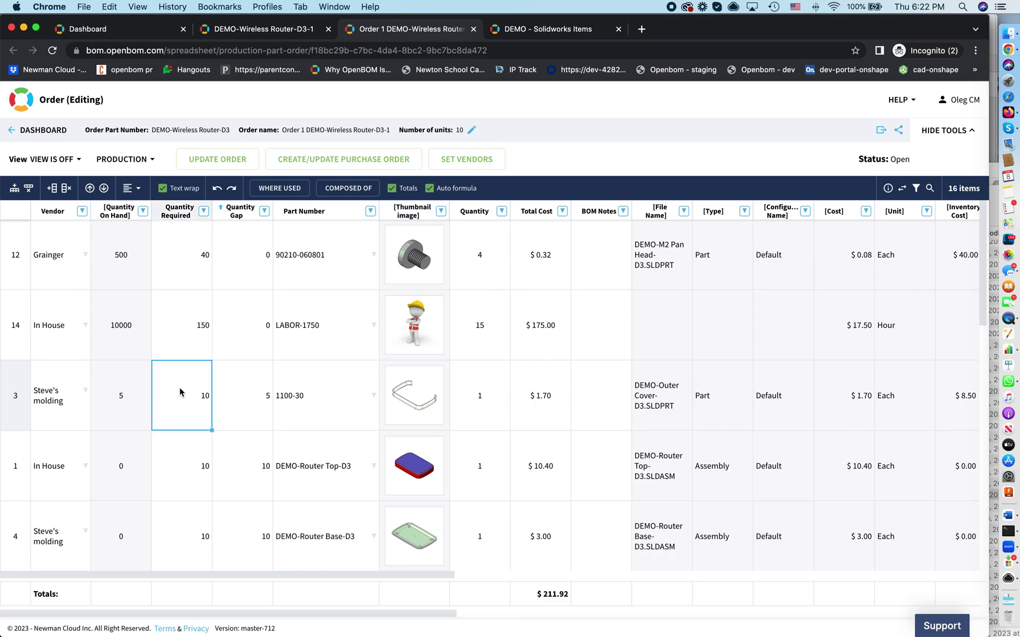
{"action": "left_click", "coordinate": [243, 393]}
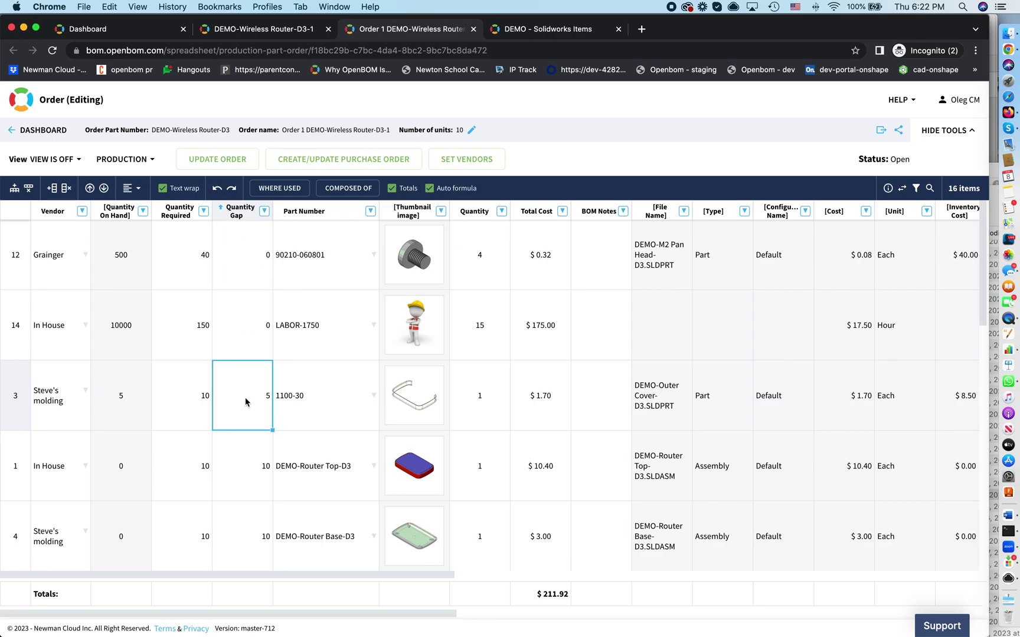
{"action": "scroll", "coordinate": [259, 428], "scroll_direction": "down", "scroll_amount": 3}
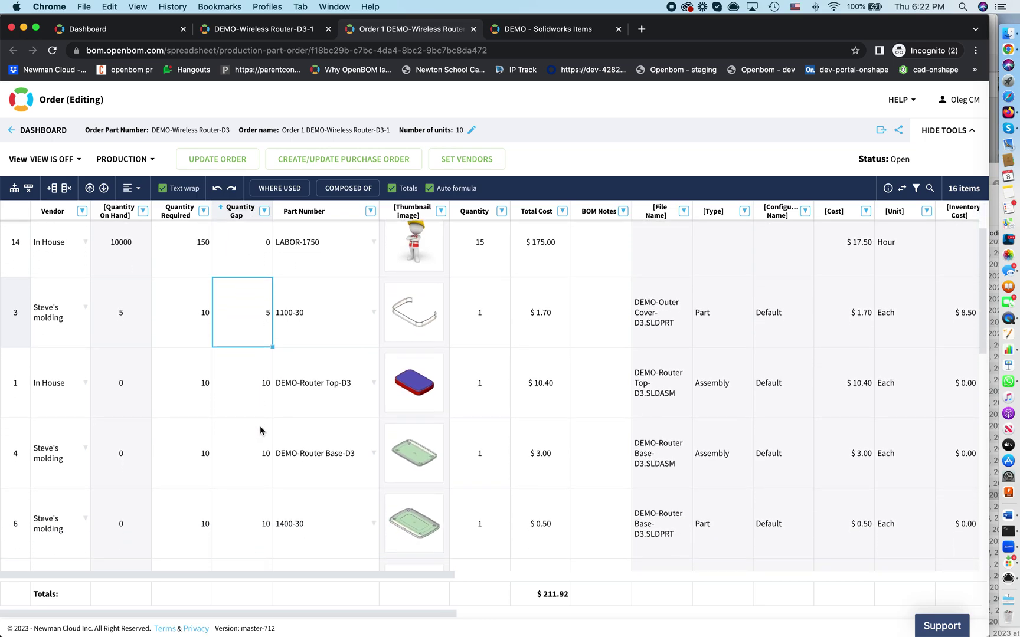
{"action": "scroll", "coordinate": [259, 430], "scroll_direction": "down", "scroll_amount": 5}
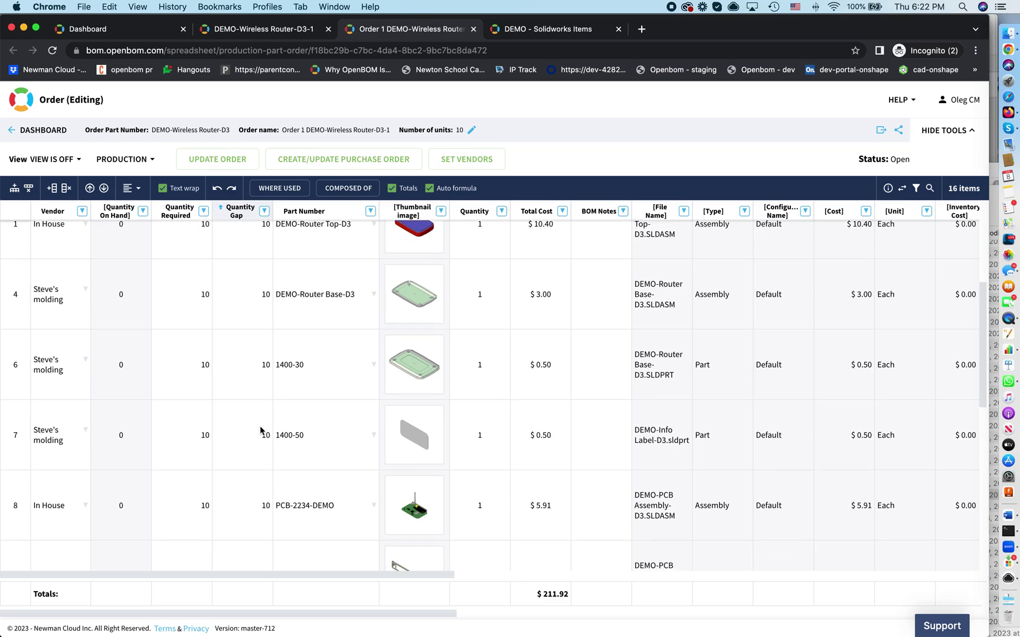
{"action": "scroll", "coordinate": [260, 430], "scroll_direction": "down", "scroll_amount": 2}
{"action": "left_click", "coordinate": [260, 430]}
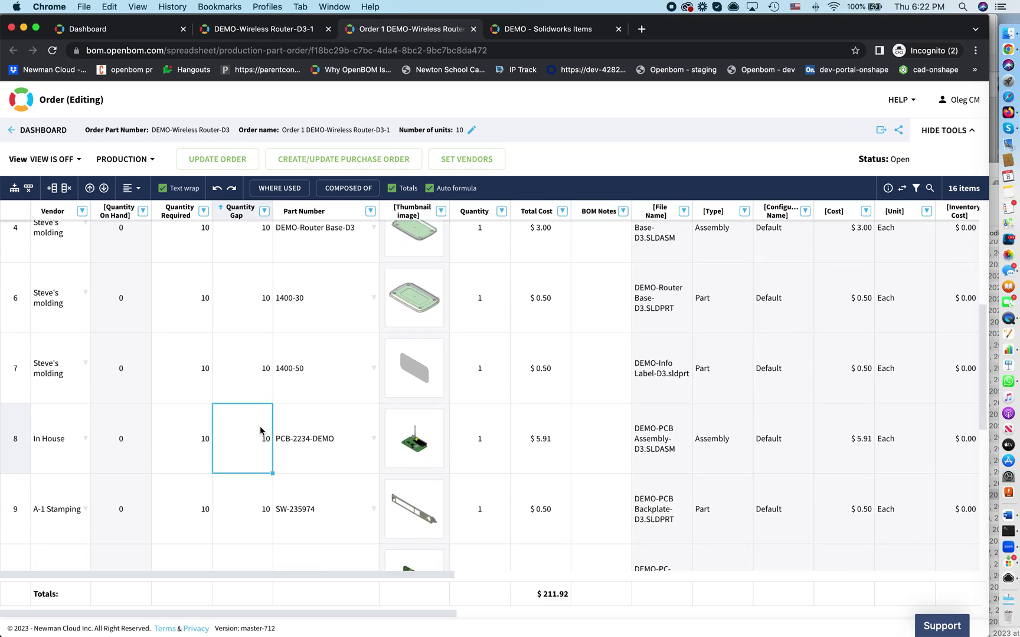
{"action": "scroll", "coordinate": [253, 434], "scroll_direction": "down", "scroll_amount": 5}
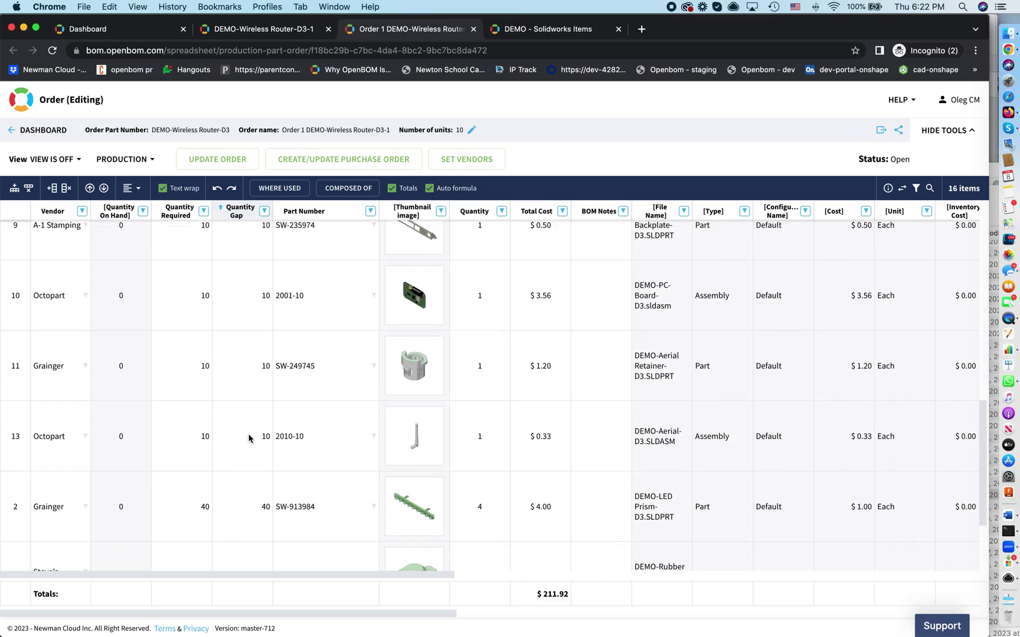
{"action": "scroll", "coordinate": [249, 437], "scroll_direction": "down", "scroll_amount": 1}
{"action": "scroll", "coordinate": [248, 438], "scroll_direction": "up", "scroll_amount": 10}
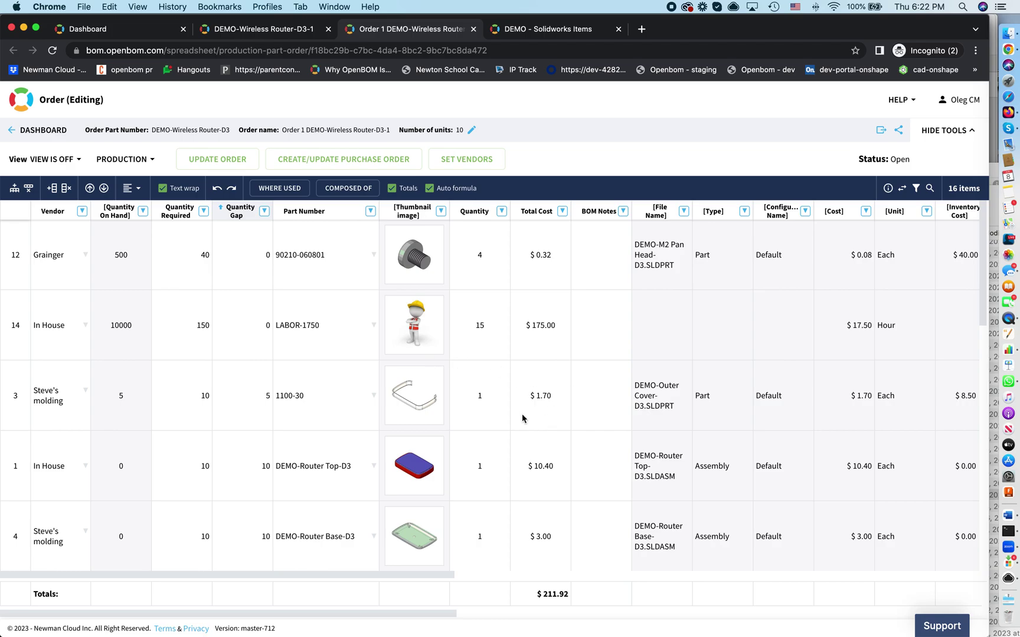
{"action": "left_click", "coordinate": [550, 594]}
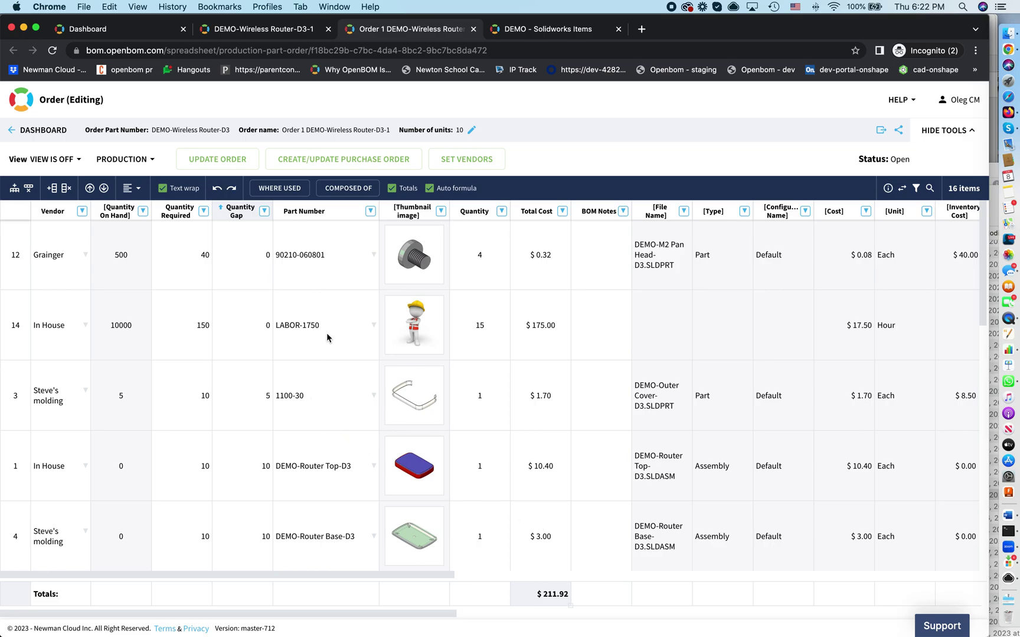
Step: Create per-vendor purchase orders from Order 1 and show the Purchase Orders list
{"action": "left_click", "coordinate": [323, 168]}
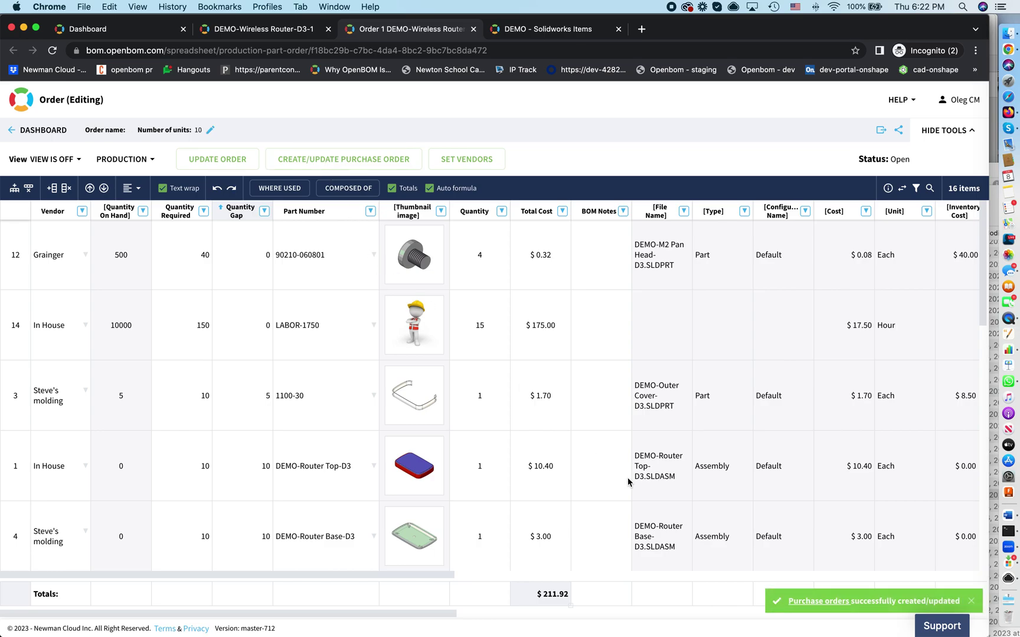
{"action": "left_click", "coordinate": [804, 601]}
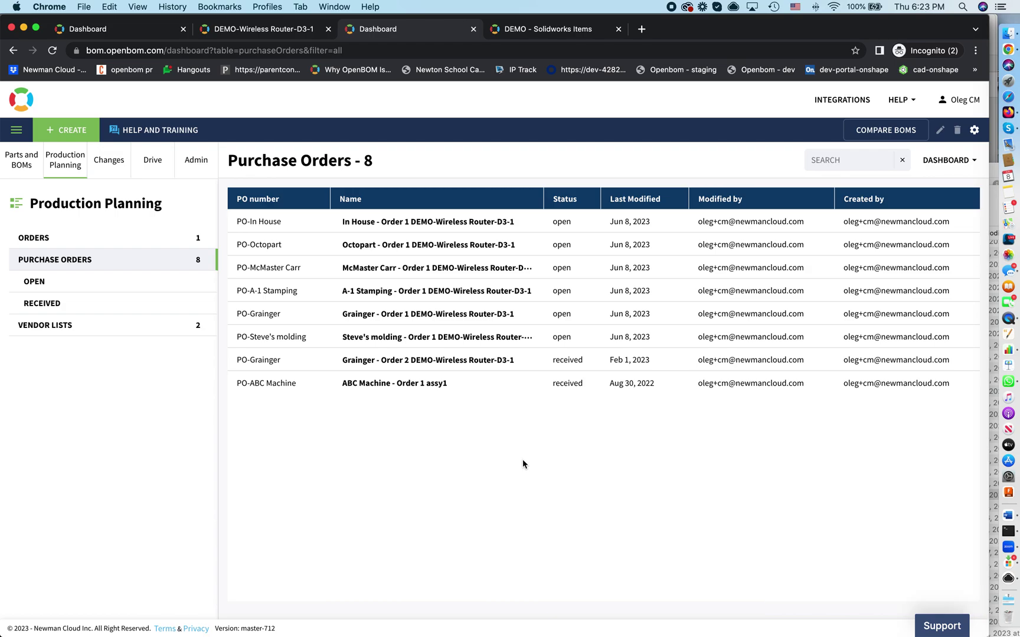
{"action": "left_click_drag", "start_coordinate": [484, 343], "coordinate": [278, 236]}
Step: Reopen the 10-unit Order 1 from the router BOM and sort its parts by vendor
{"action": "left_click", "coordinate": [292, 35]}
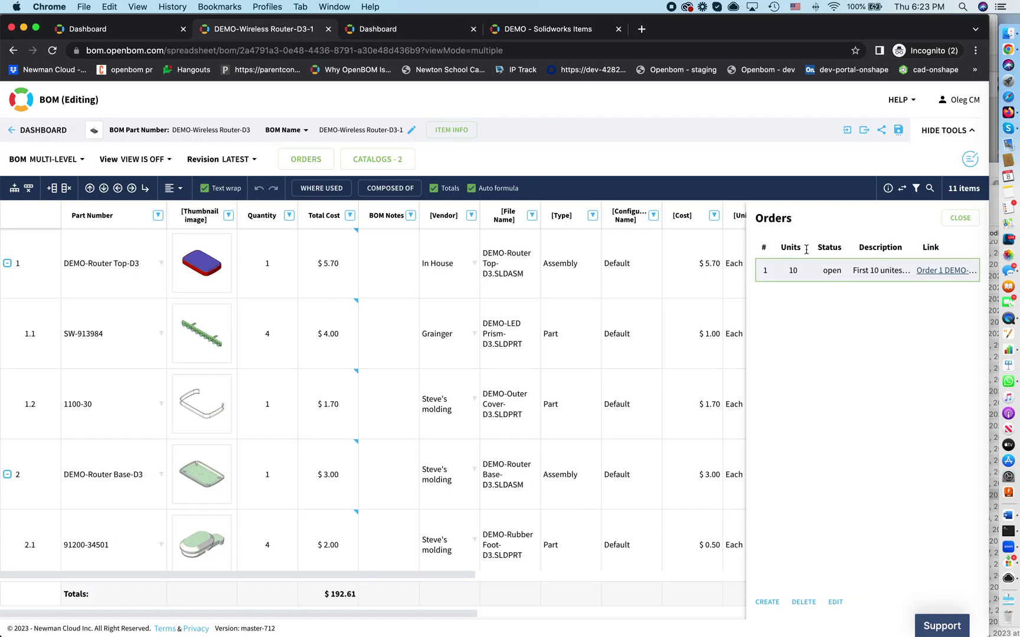
{"action": "left_click", "coordinate": [935, 272]}
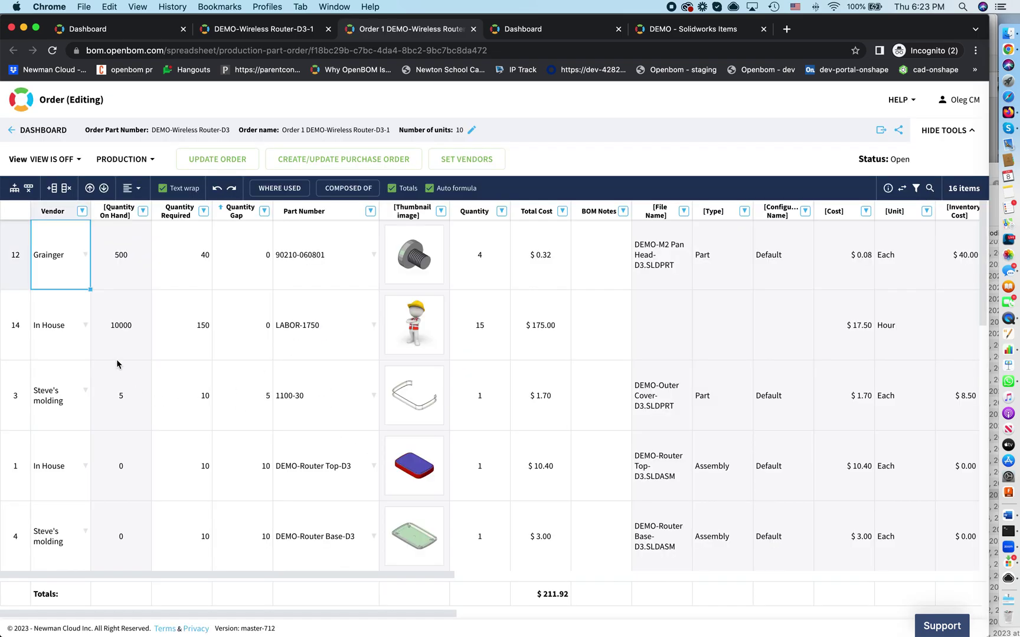
{"action": "left_click", "coordinate": [53, 213]}
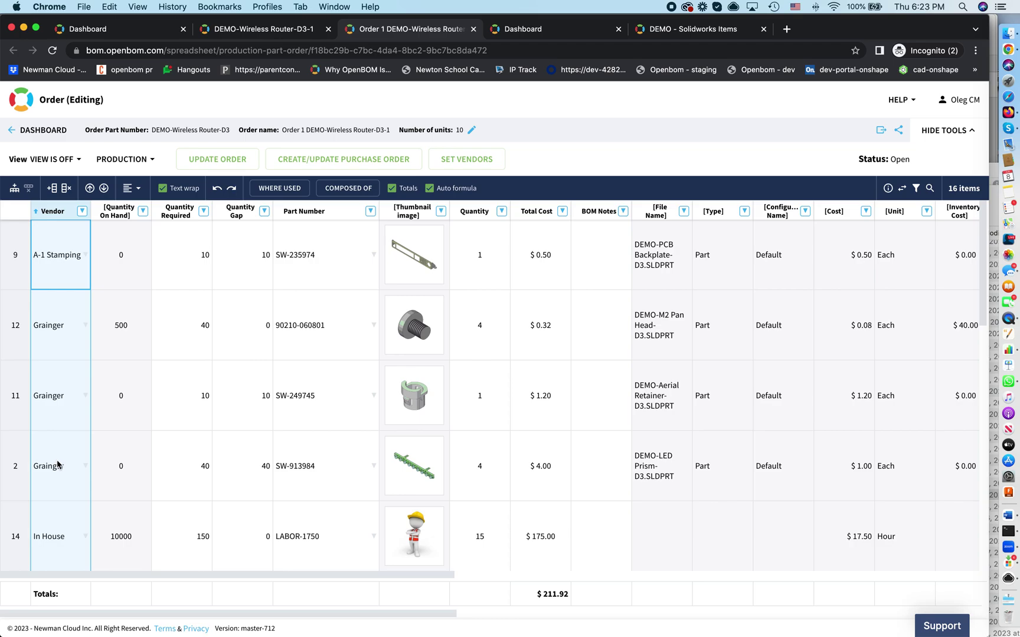
Step: Review the Grainger parts in the order, then return to the purchase order list
{"action": "left_click", "coordinate": [68, 327]}
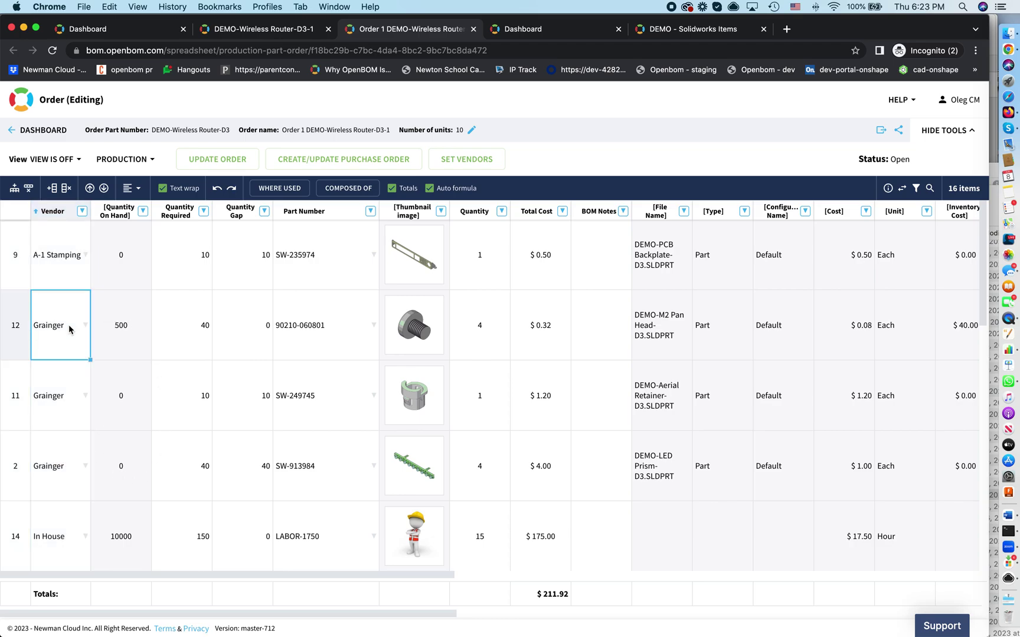
{"action": "scroll", "coordinate": [68, 460], "scroll_direction": "down", "scroll_amount": 5}
{"action": "scroll", "coordinate": [69, 463], "scroll_direction": "down", "scroll_amount": 2}
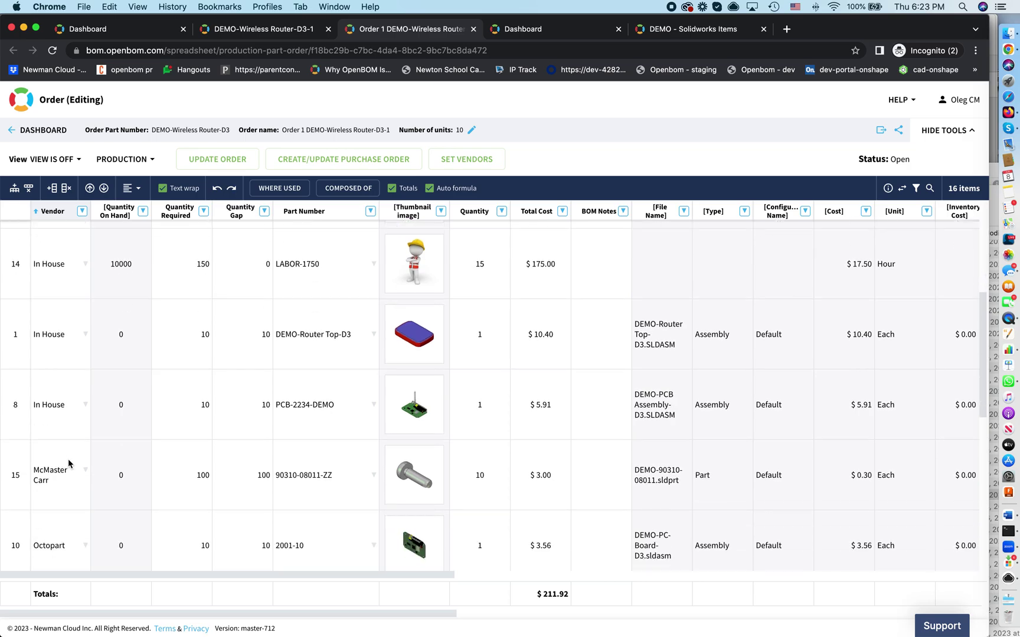
{"action": "scroll", "coordinate": [68, 463], "scroll_direction": "up", "scroll_amount": 7}
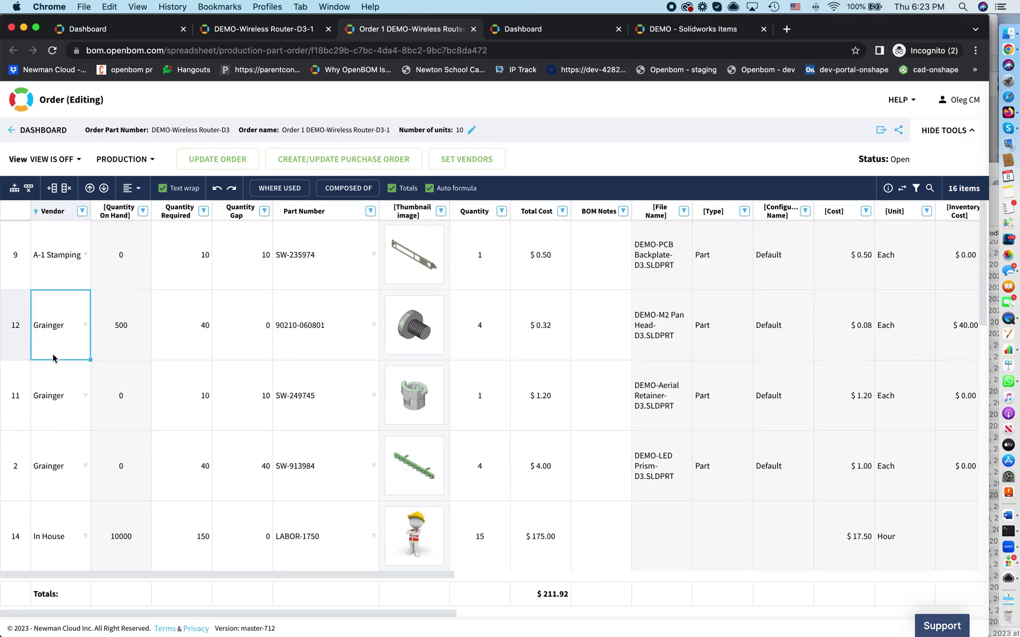
{"action": "left_click", "coordinate": [519, 33]}
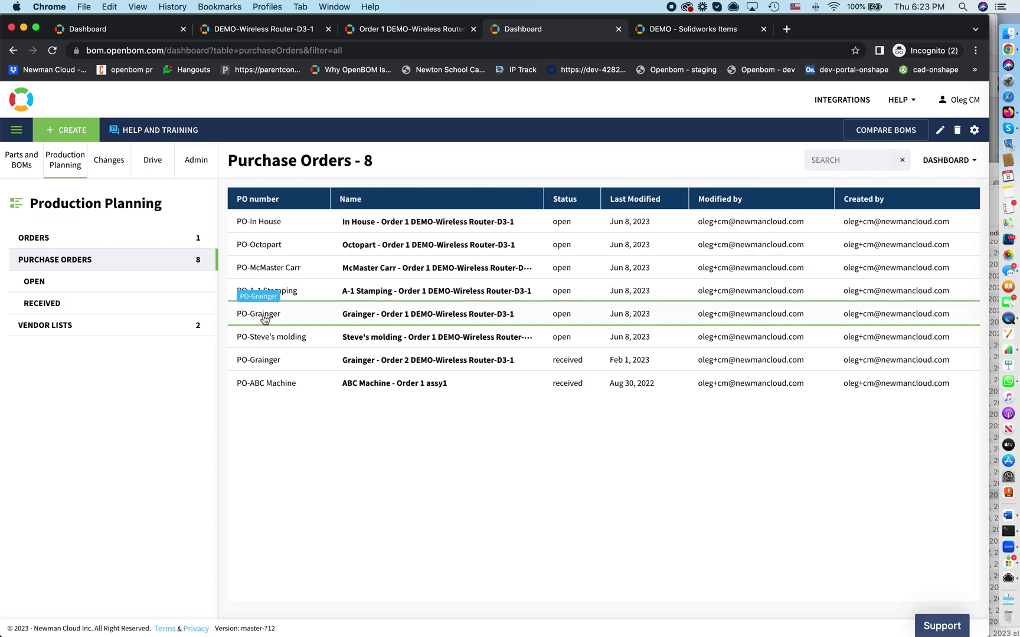
Step: Open PO-Grainger for Order 1 and inspect the LED prism's quantity gap of 40
{"action": "left_click", "coordinate": [264, 319]}
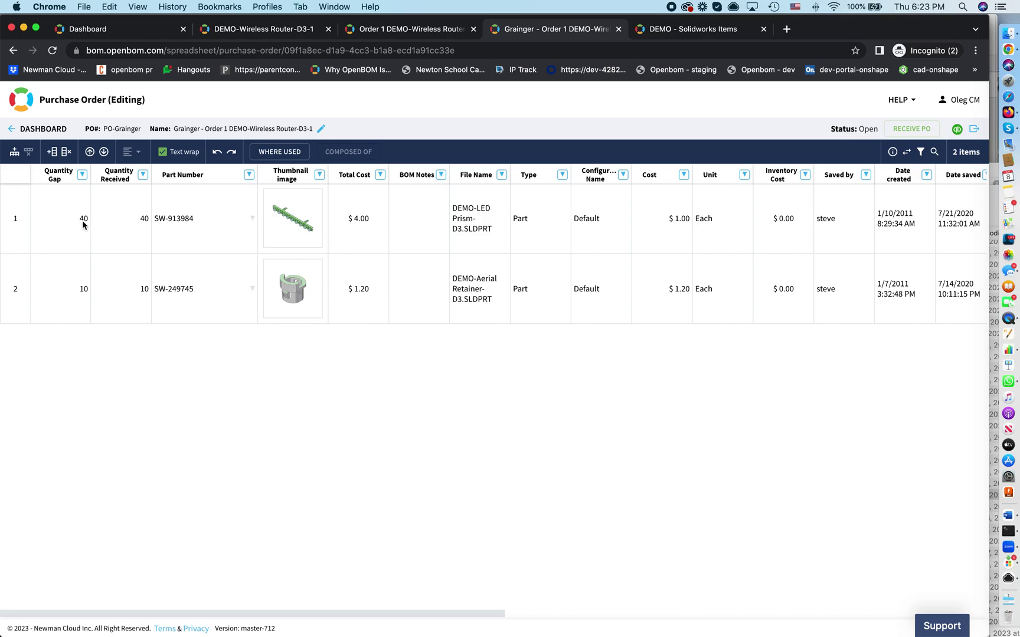
{"action": "left_click", "coordinate": [59, 216]}
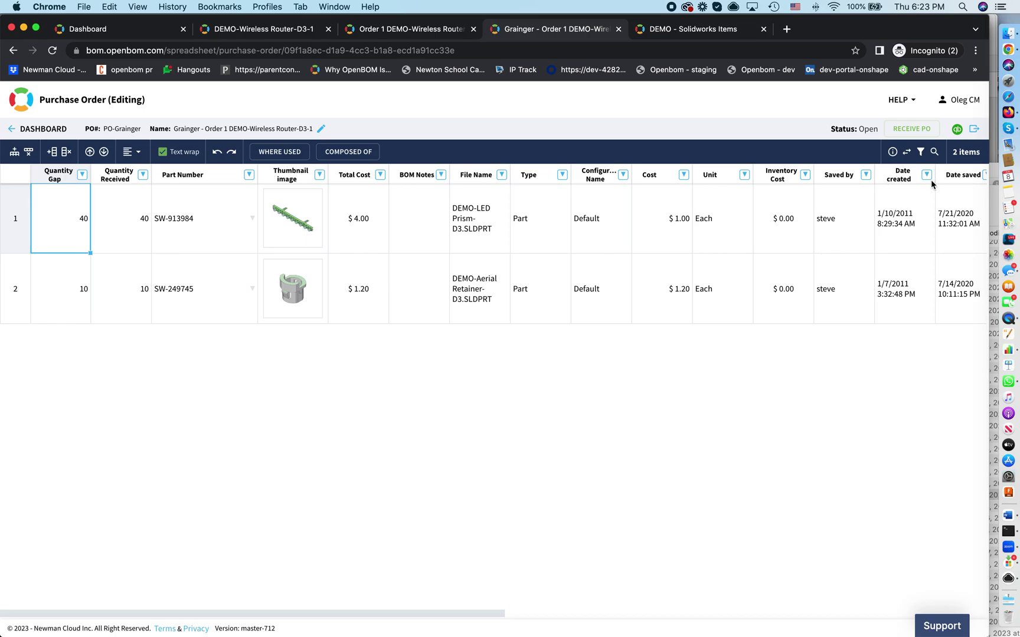
Step: Limit PO-Grainger's export to Quantity Gap, Thumbnail Image, Part Number and Total Cost, as PDF
{"action": "left_click", "coordinate": [974, 129]}
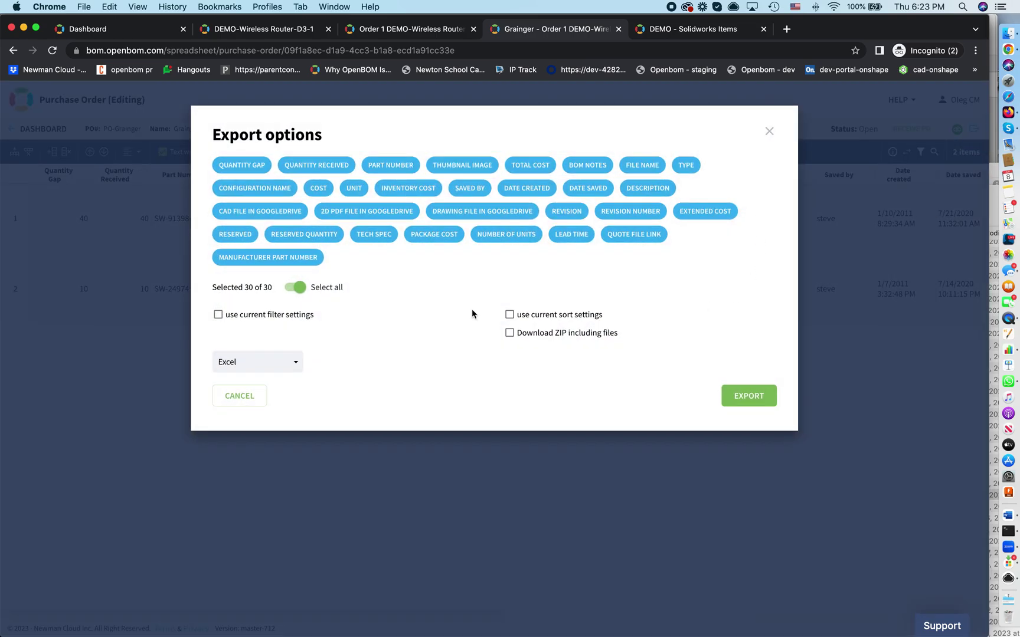
{"action": "left_click", "coordinate": [295, 287]}
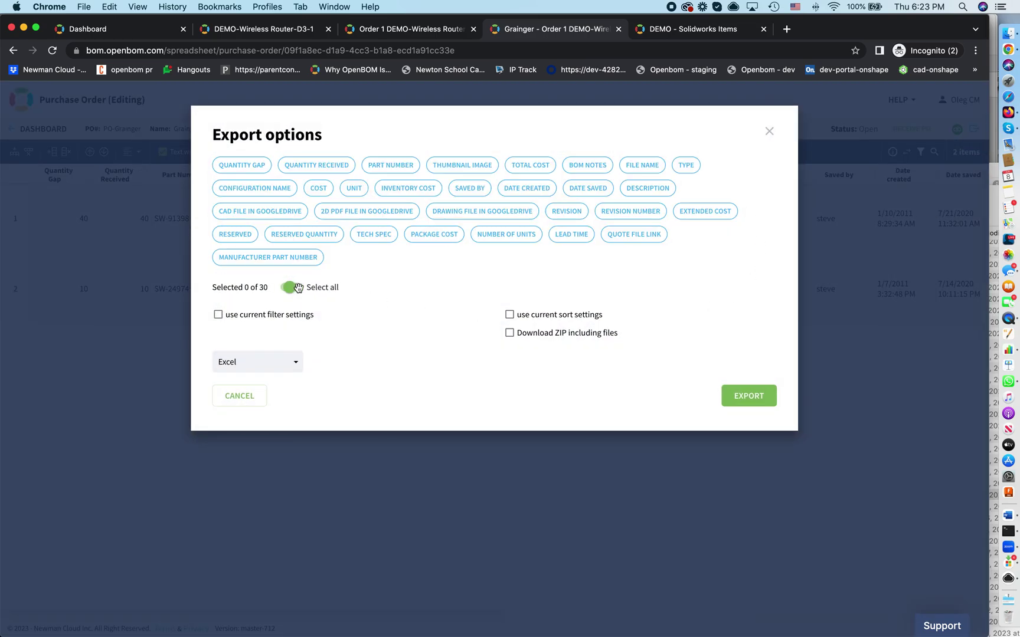
{"action": "left_click", "coordinate": [251, 166]}
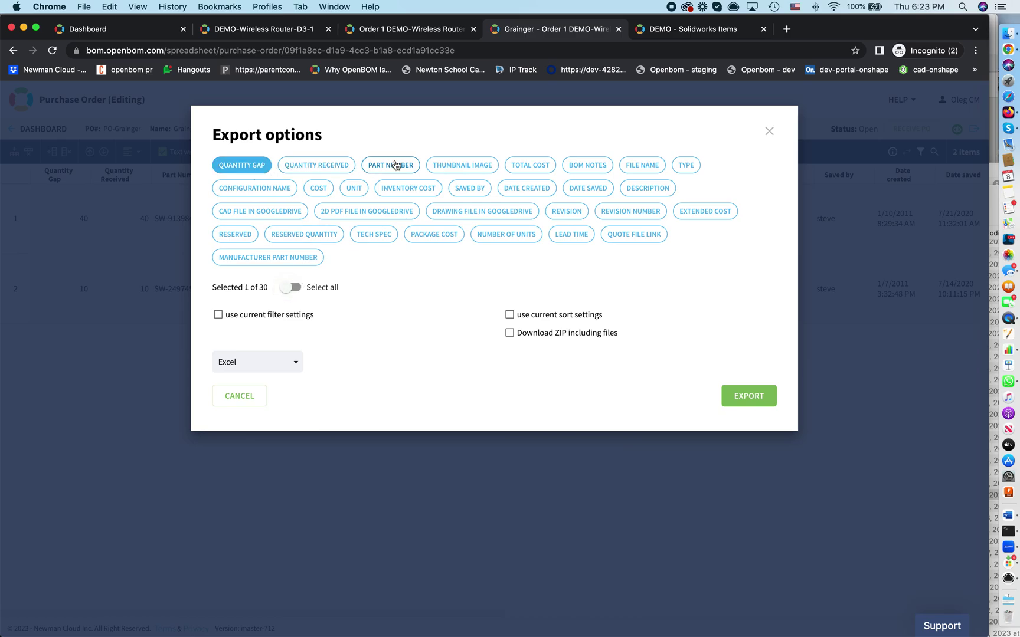
{"action": "left_click", "coordinate": [448, 166]}
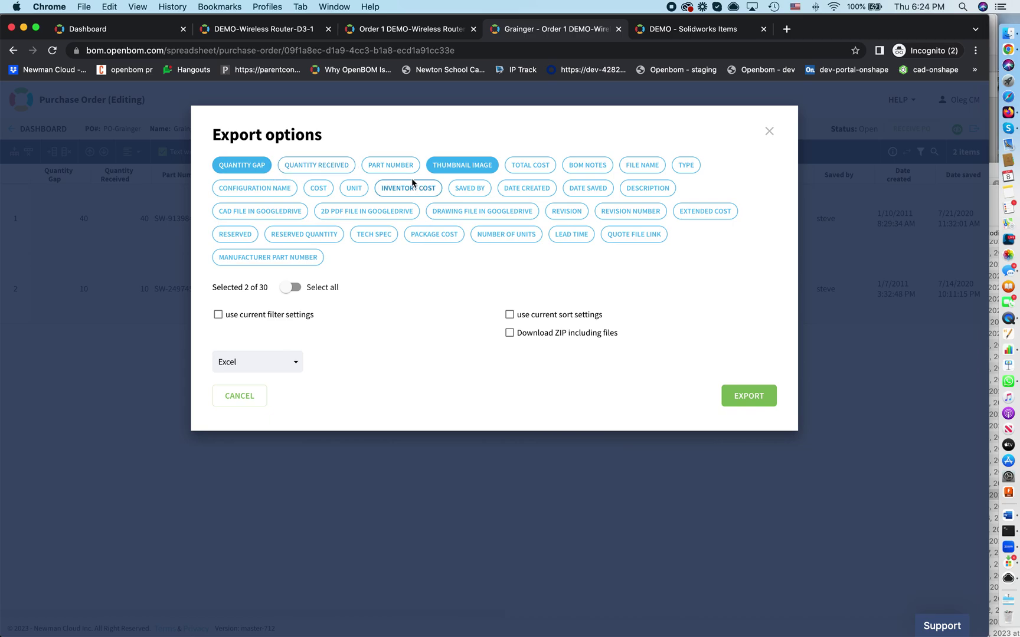
{"action": "left_click", "coordinate": [391, 166]}
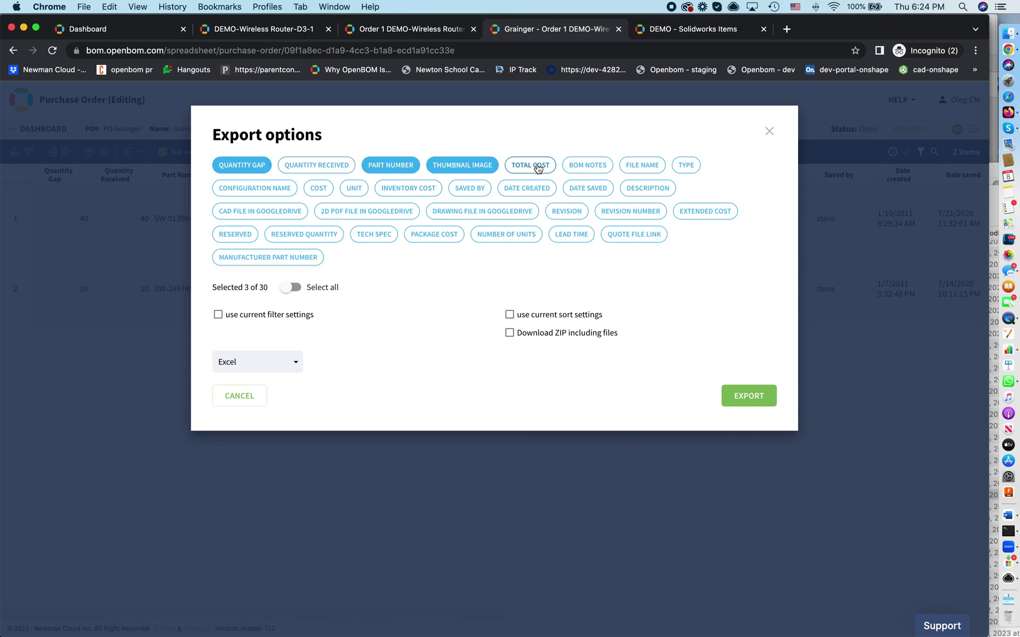
{"action": "left_click", "coordinate": [534, 167]}
{"action": "left_click", "coordinate": [267, 358]}
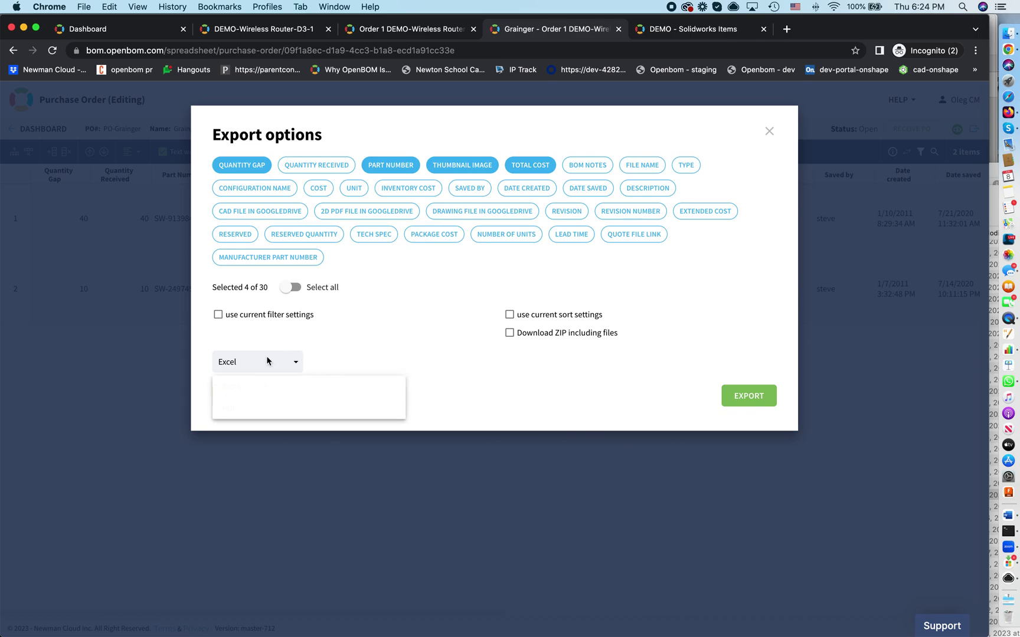
{"action": "left_click", "coordinate": [259, 407]}
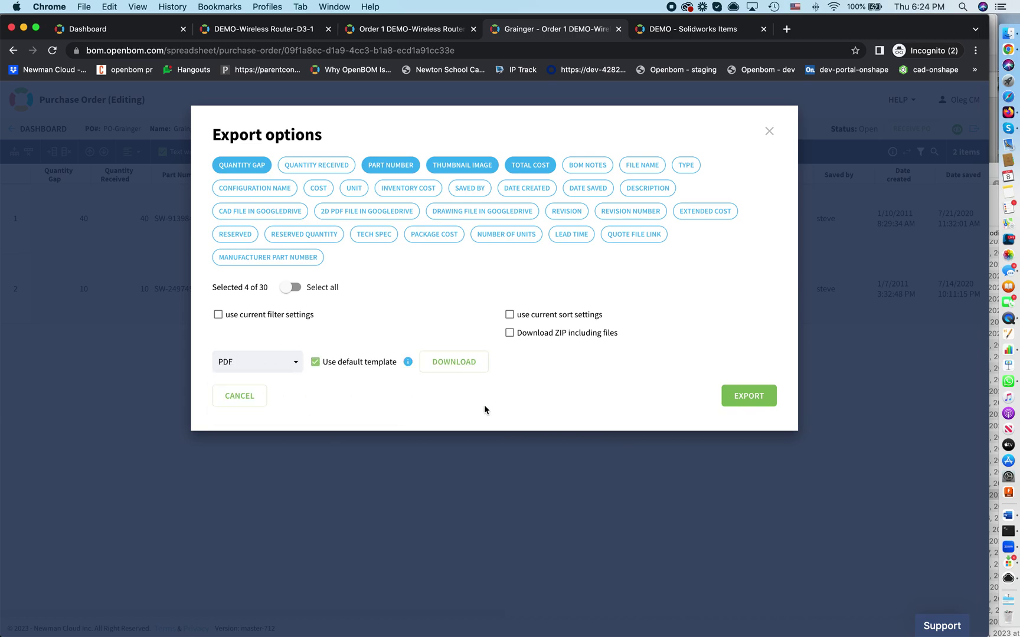
Step: Export the Grainger PO as a PDF, view it, and return to PO-Grainger
{"action": "left_click", "coordinate": [749, 399]}
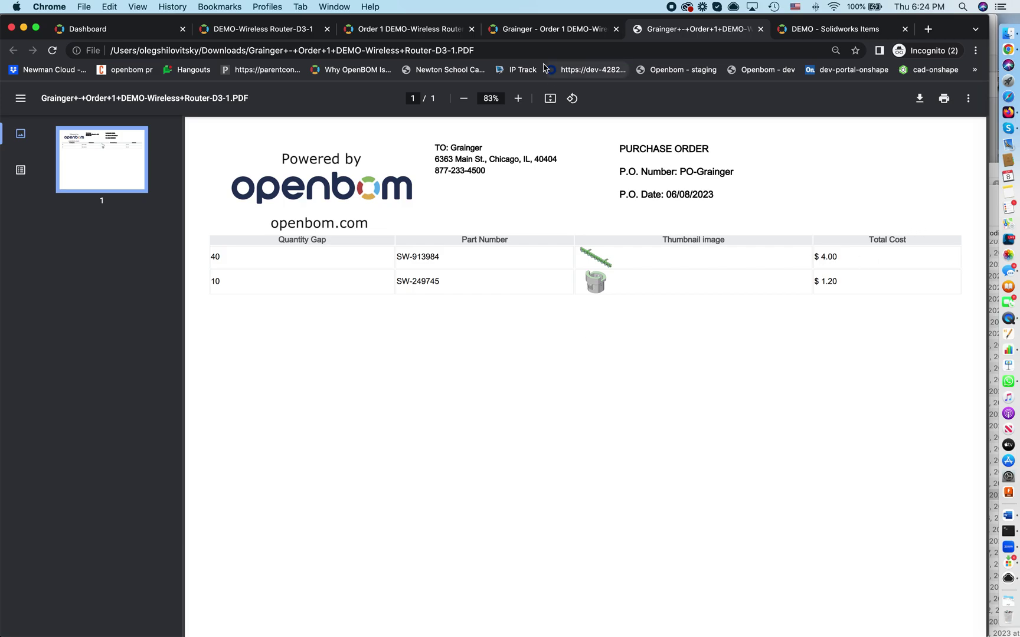
{"action": "left_click", "coordinate": [541, 30]}
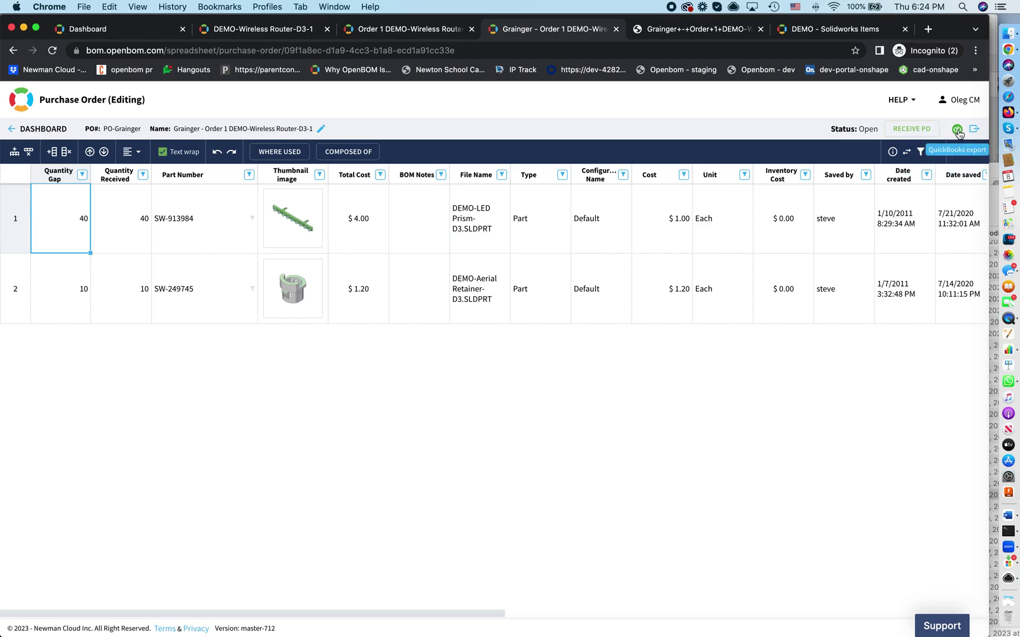
Step: Mark the Grainger PO Received, then open the DEMO - Labor catalog from a router BOM item's information
{"action": "left_click", "coordinate": [912, 130]}
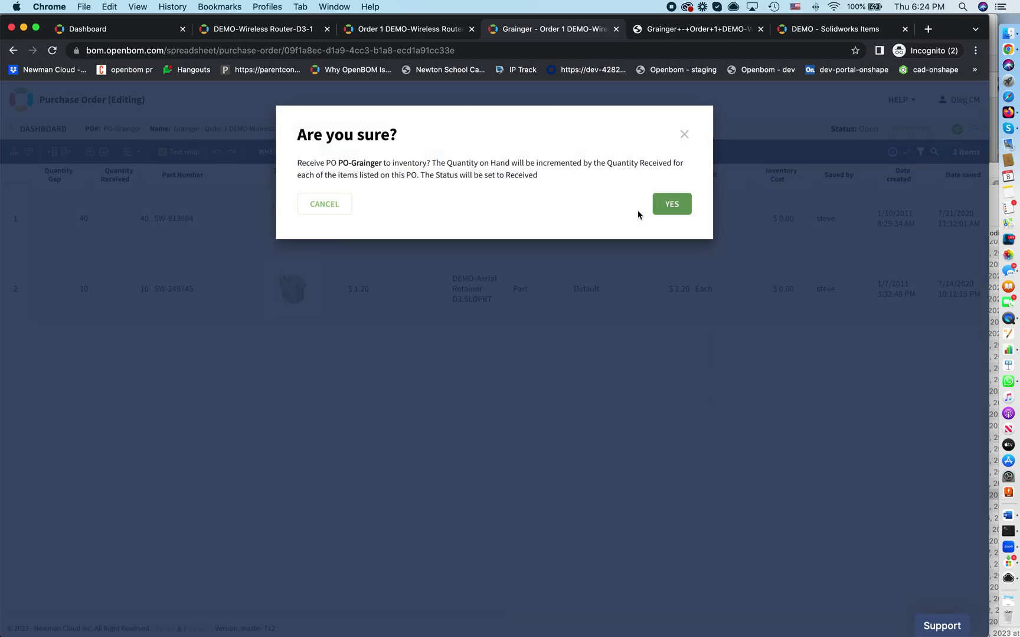
{"action": "left_click", "coordinate": [672, 200]}
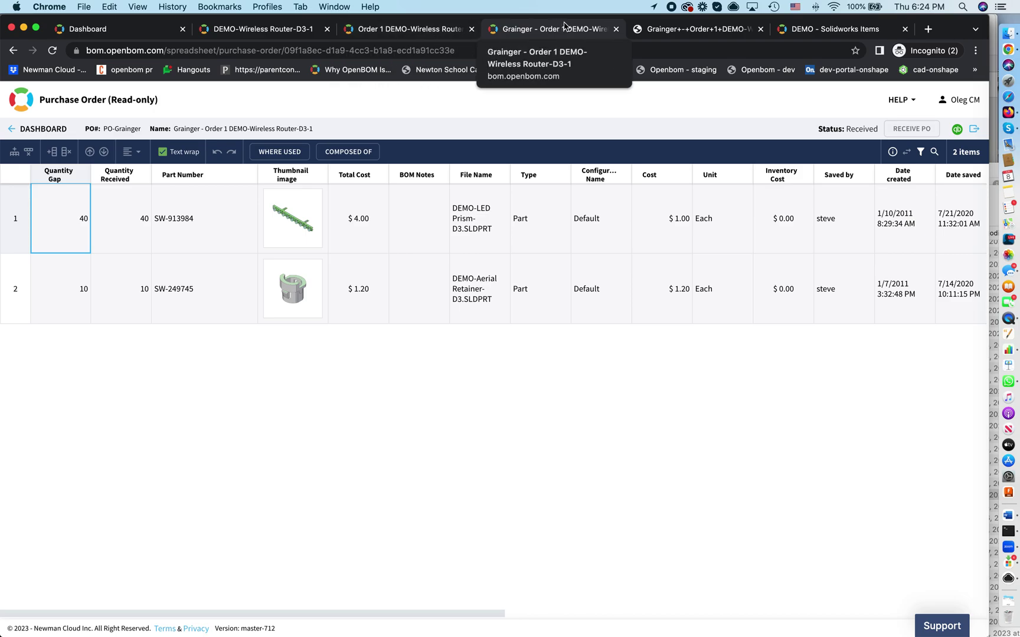
{"action": "left_click", "coordinate": [263, 29]}
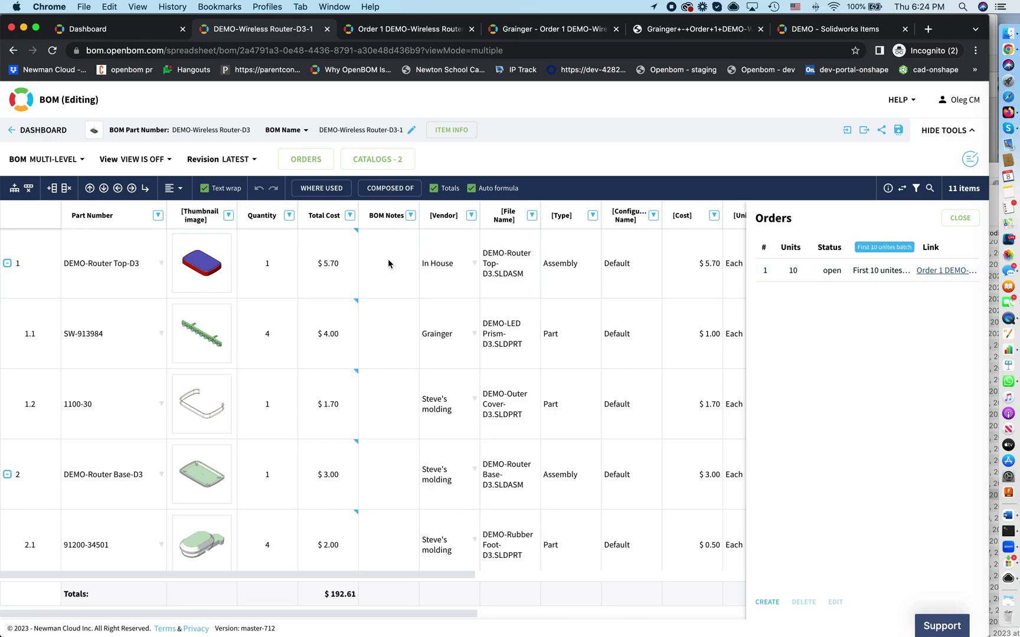
{"action": "left_click", "coordinate": [960, 218]}
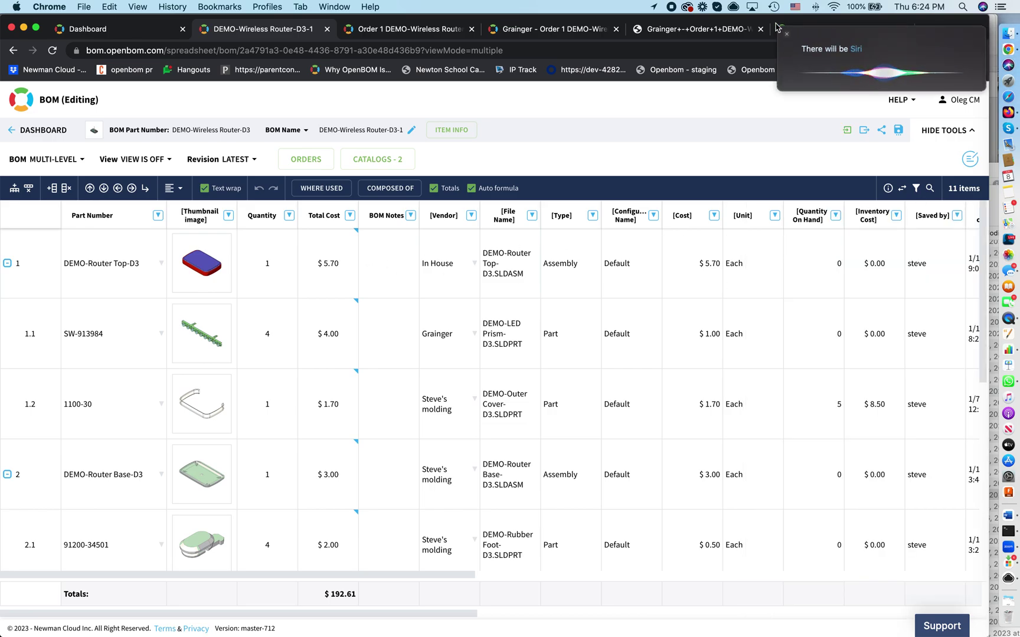
{"action": "left_click", "coordinate": [787, 37]}
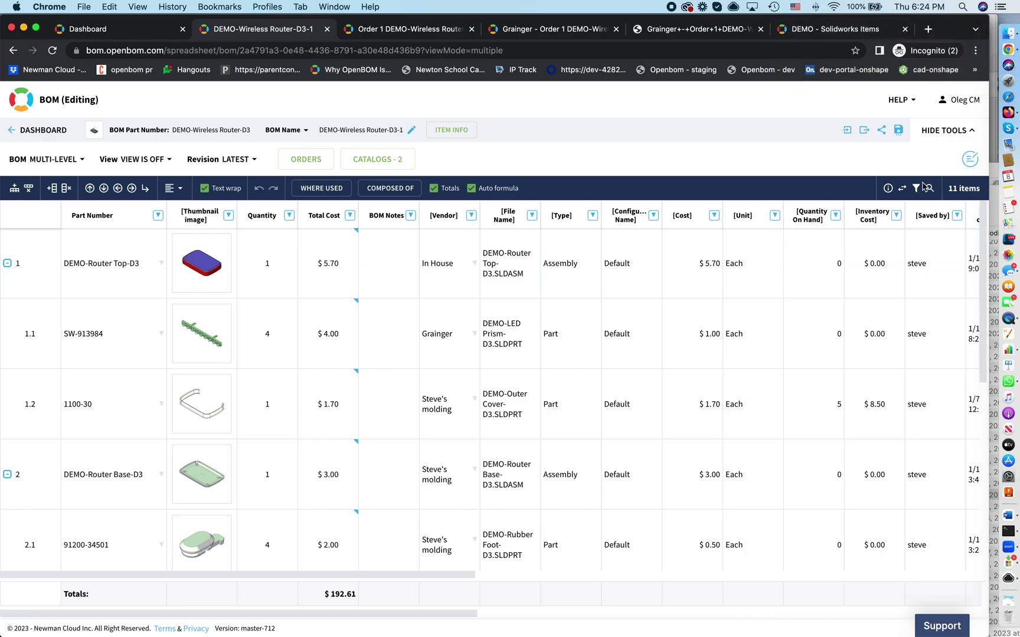
{"action": "left_click", "coordinate": [888, 189]}
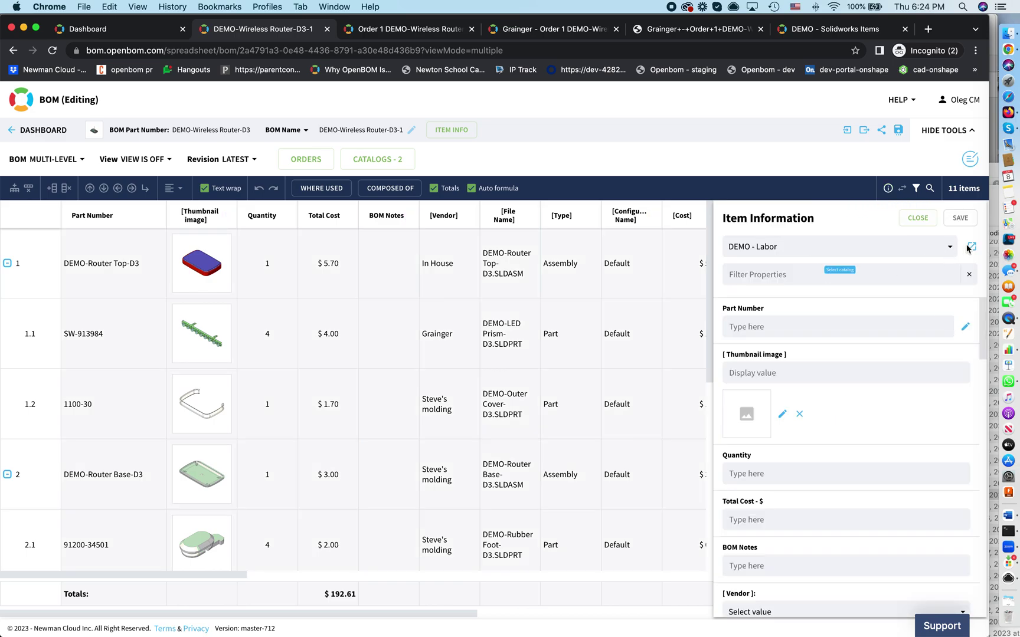
{"action": "left_click", "coordinate": [973, 248]}
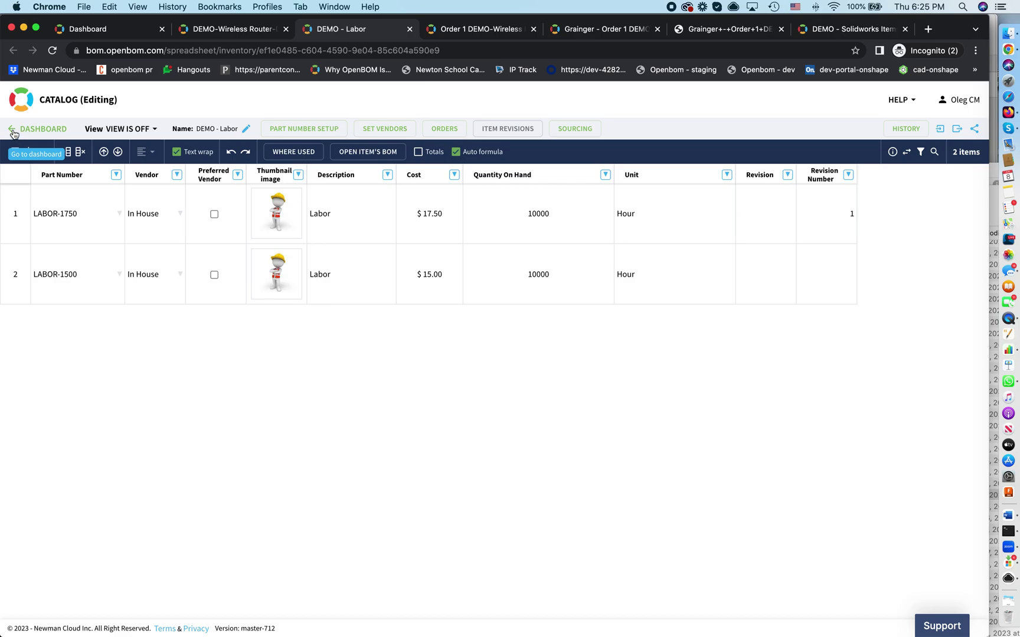
Step: Review DEMO - Solidworks Items via All Catalogs for the Grainger parts' 40 and 10 on hand, then return to Order 1
{"action": "left_click", "coordinate": [14, 131]}
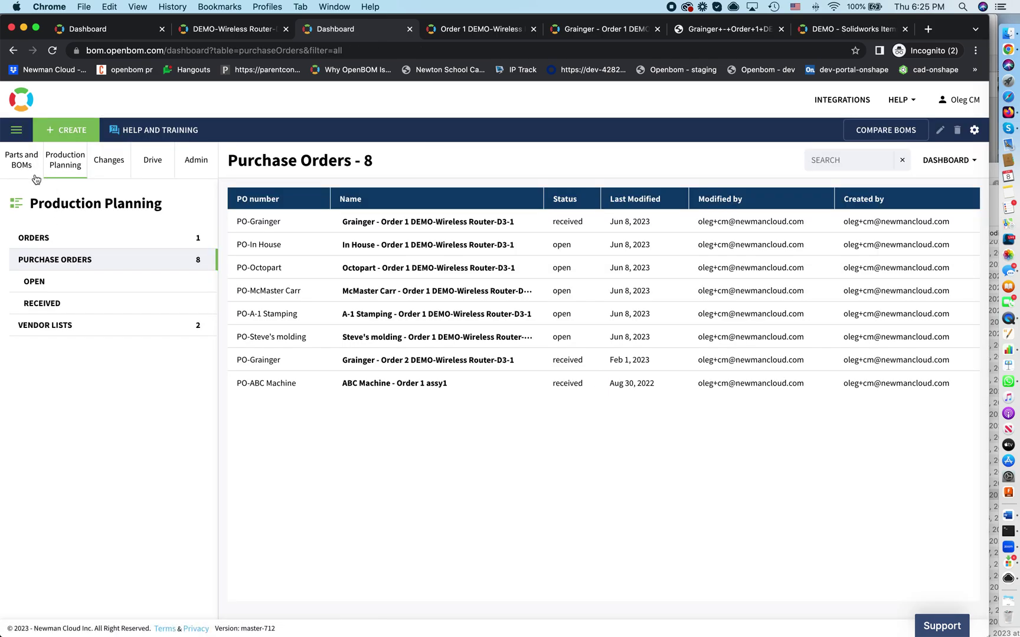
{"action": "left_click", "coordinate": [64, 168]}
{"action": "left_click", "coordinate": [21, 159]}
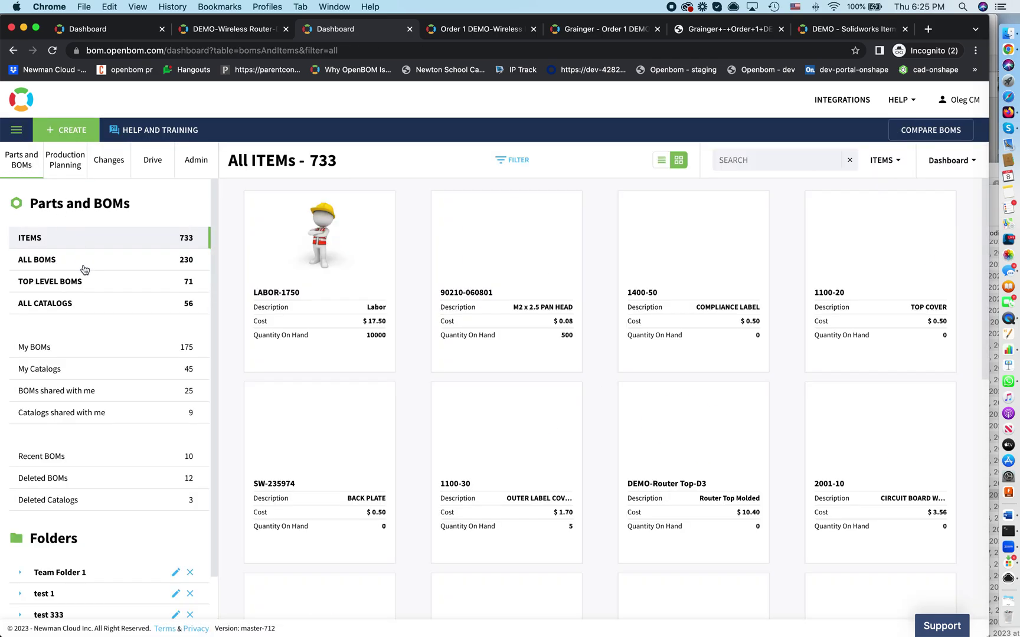
{"action": "left_click", "coordinate": [80, 303]}
{"action": "left_click", "coordinate": [283, 251]}
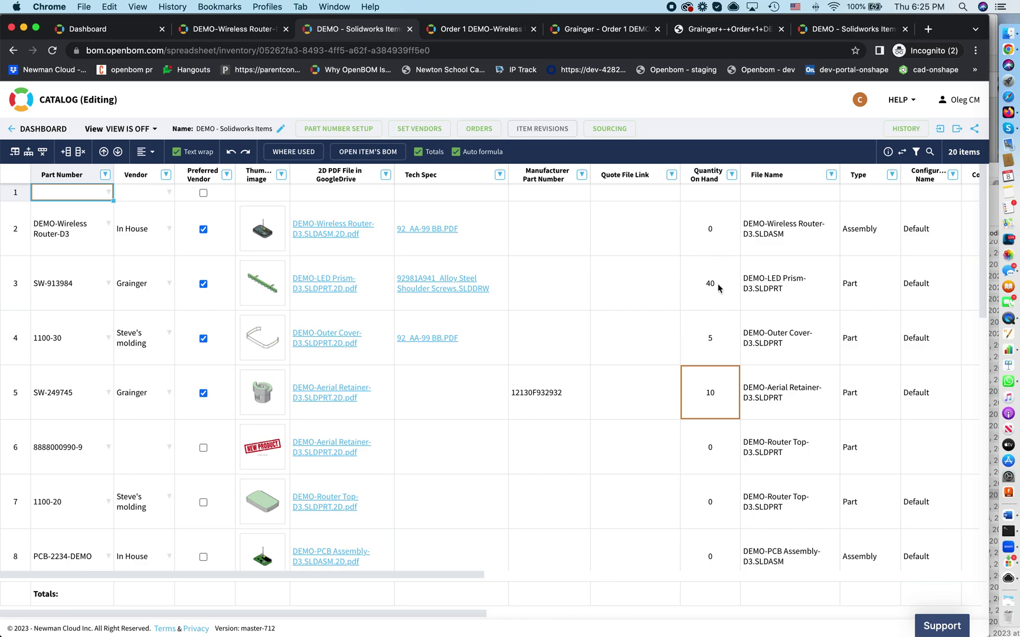
{"action": "scroll", "coordinate": [713, 413], "scroll_direction": "down", "scroll_amount": 5}
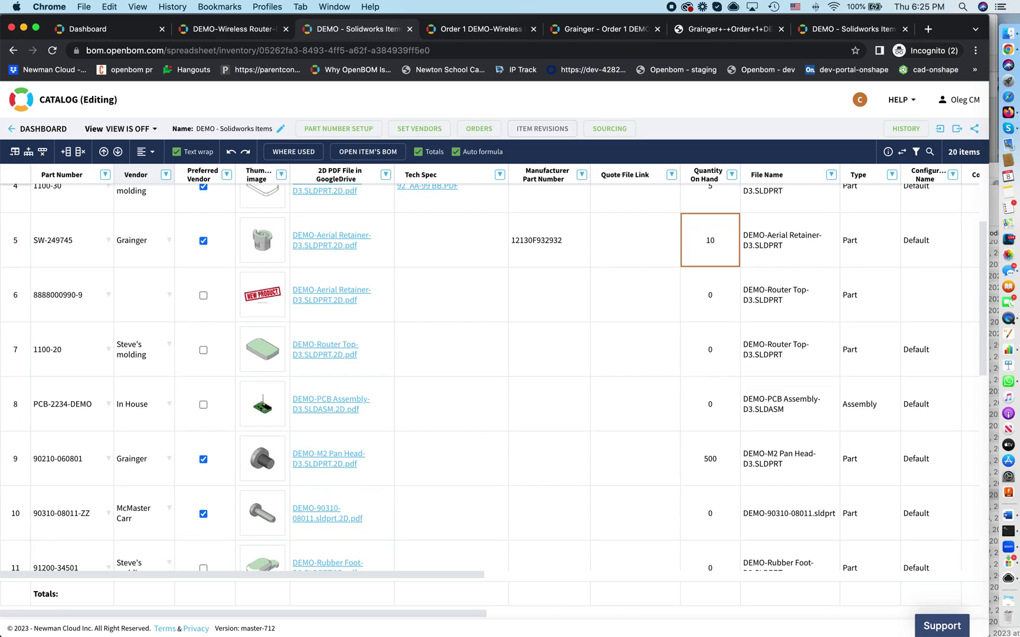
{"action": "scroll", "coordinate": [493, 378], "scroll_direction": "up", "scroll_amount": 3}
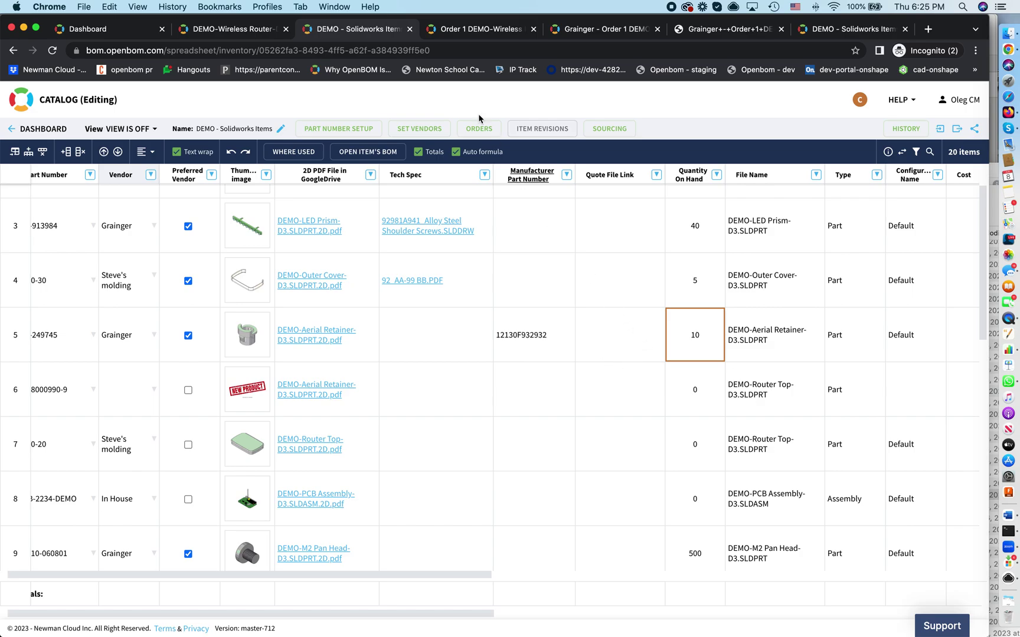
{"action": "left_click", "coordinate": [461, 30]}
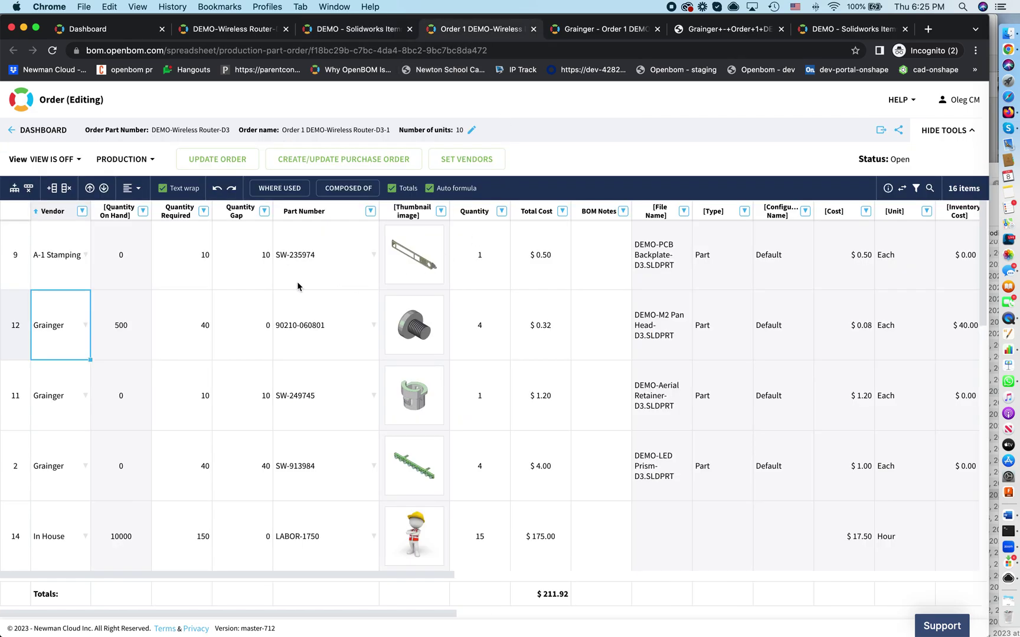
Step: Update Order 1 so SW-249745 shows 10 and SW-913984 shows 40 on hand, with gap 0
{"action": "left_click", "coordinate": [240, 165]}
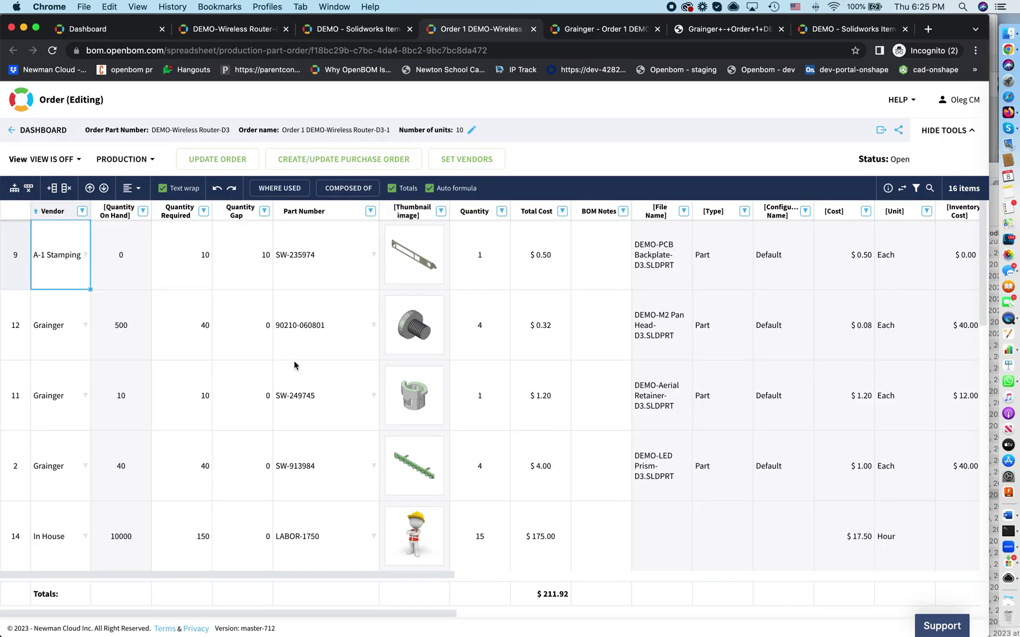
{"action": "left_click", "coordinate": [245, 399]}
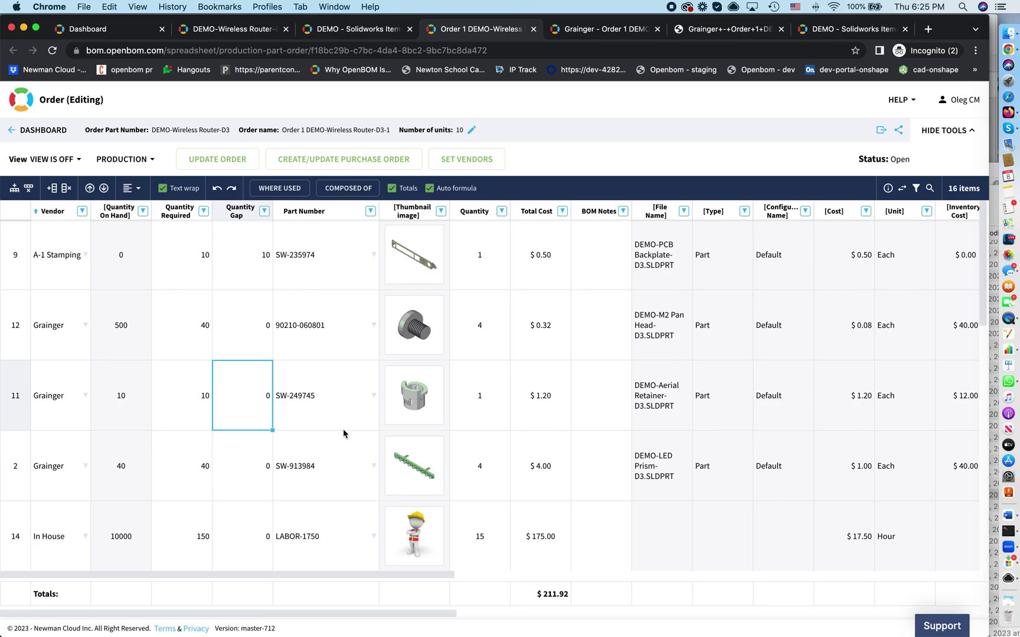
{"action": "left_click", "coordinate": [142, 159]}
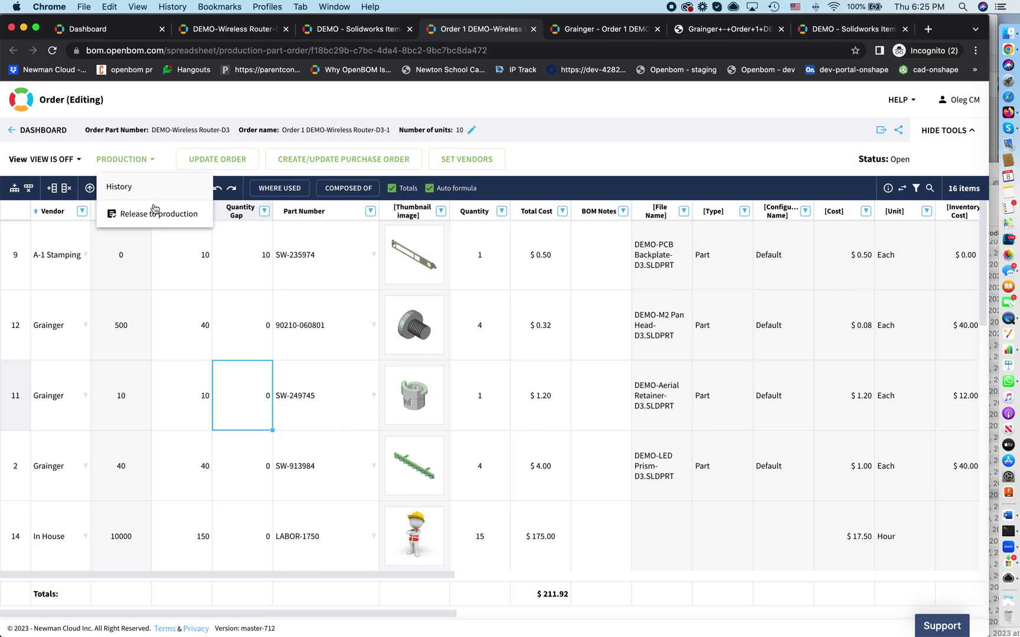
{"action": "left_click", "coordinate": [182, 283]}
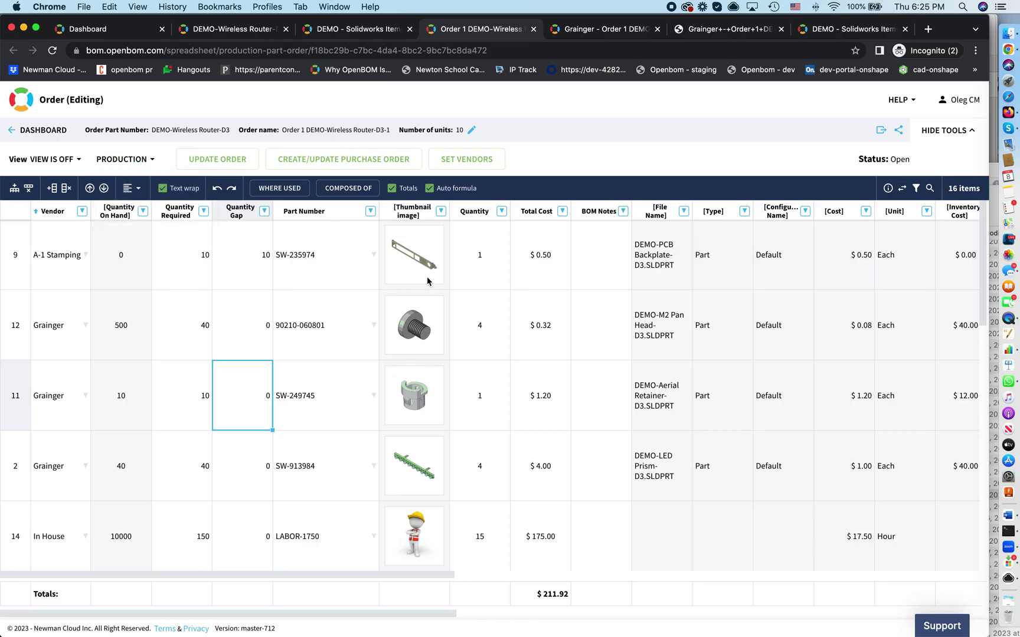